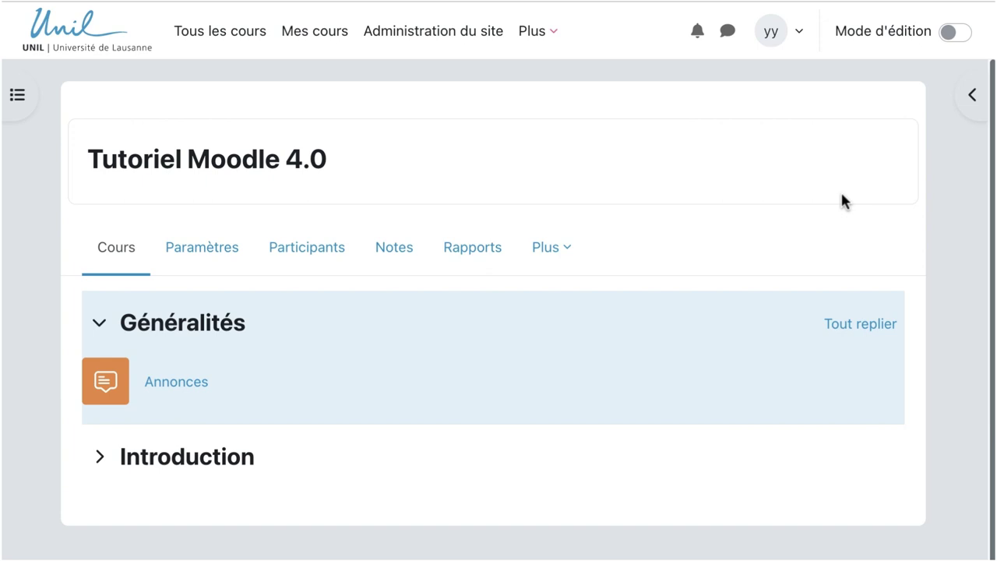
Turn on edit mode for the course and add a Wiki activity to the Généralités section
left_click(954, 34)
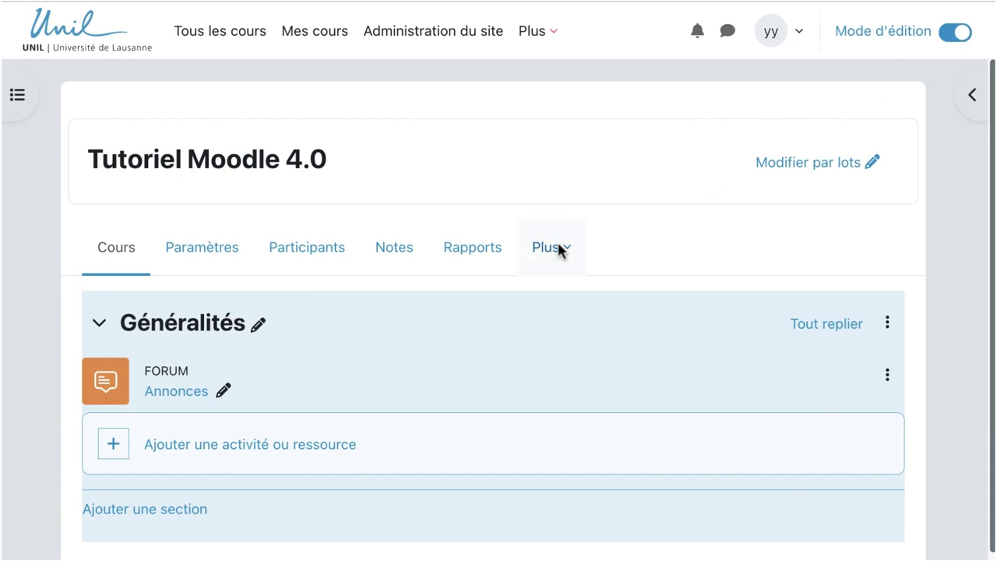
left_click(179, 452)
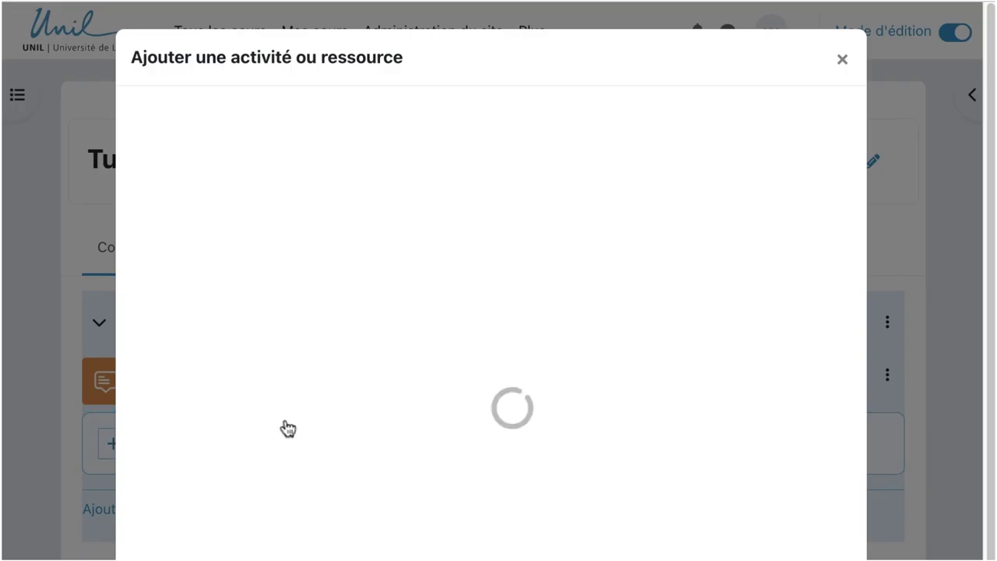
scroll(457, 421, "down", 3)
scroll(458, 422, "down", 2)
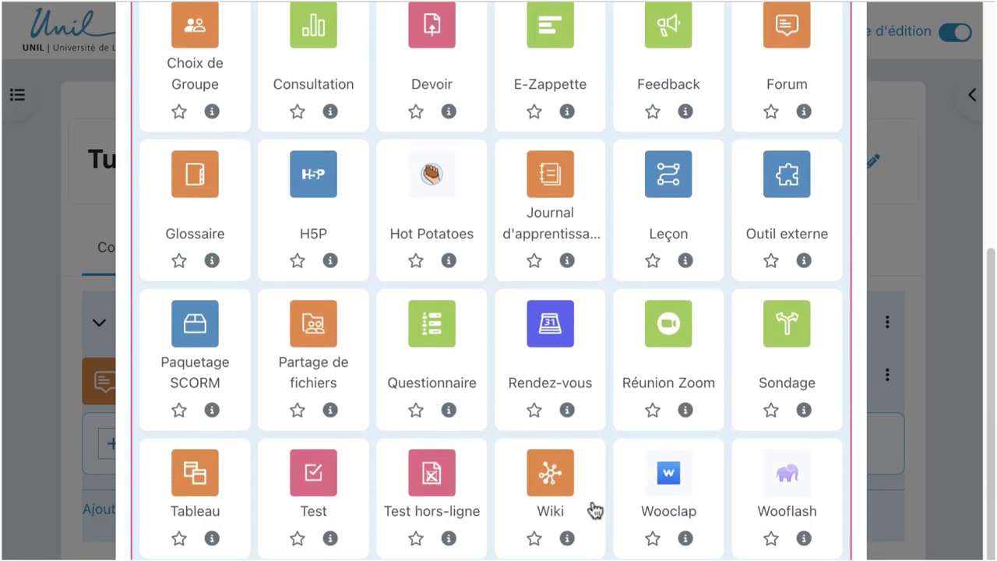
left_click(569, 489)
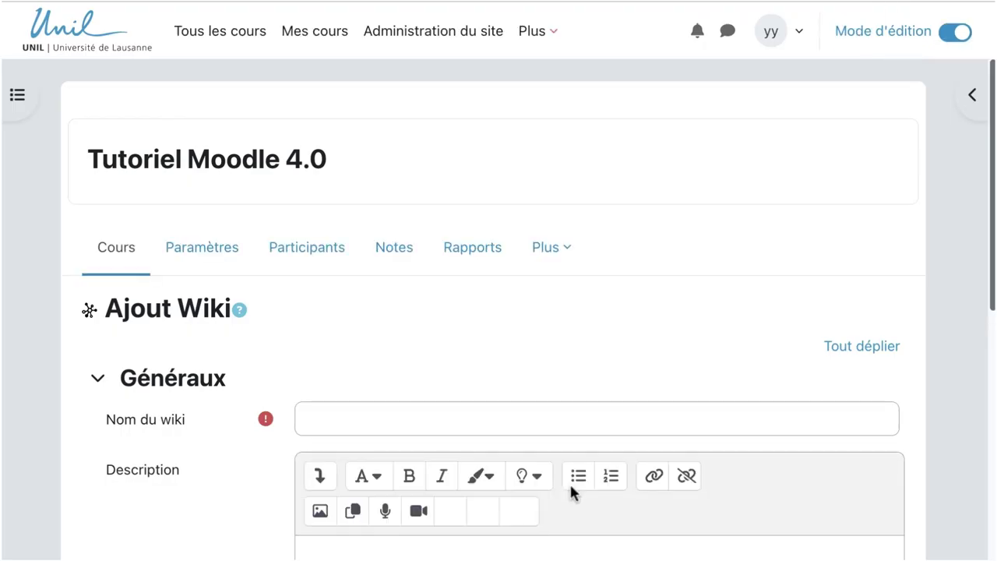
Name the new wiki "Nom du Wiki"
scroll(565, 489, "down", 2)
left_click(450, 341)
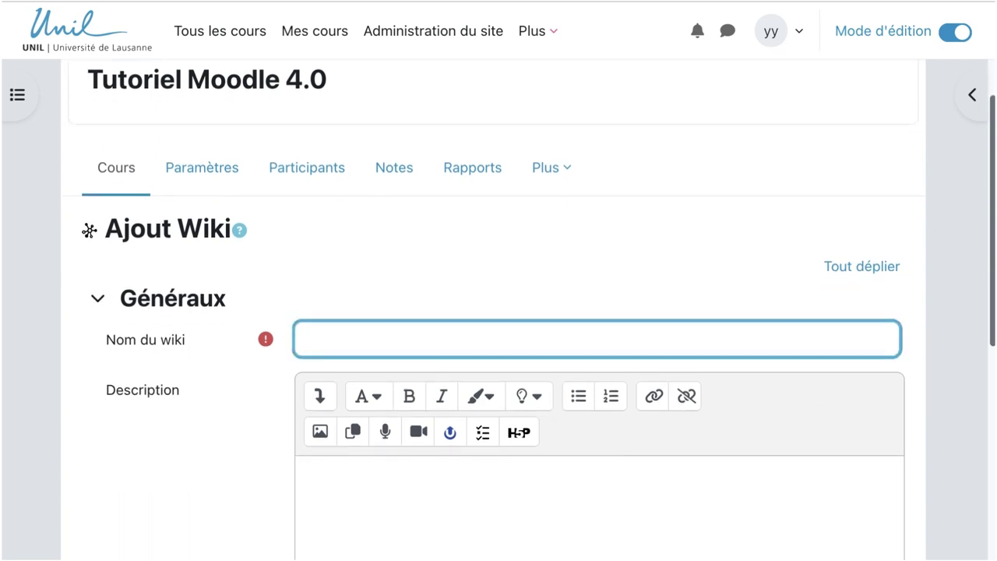
type("Nom du Wiki")
Enter "Consignes pour les étudiants" as the wiki's description
scroll(451, 344, "down", 4)
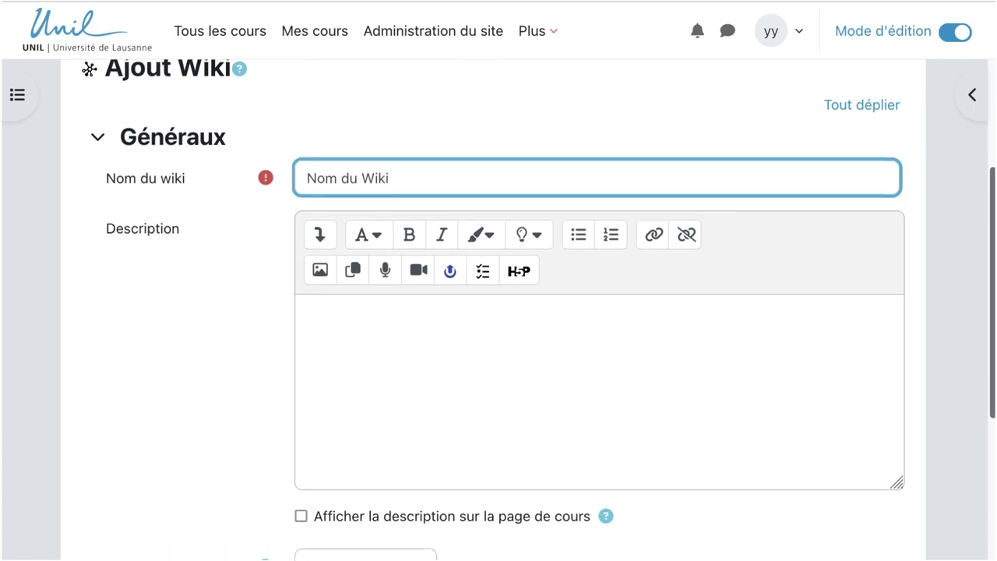
left_click(480, 343)
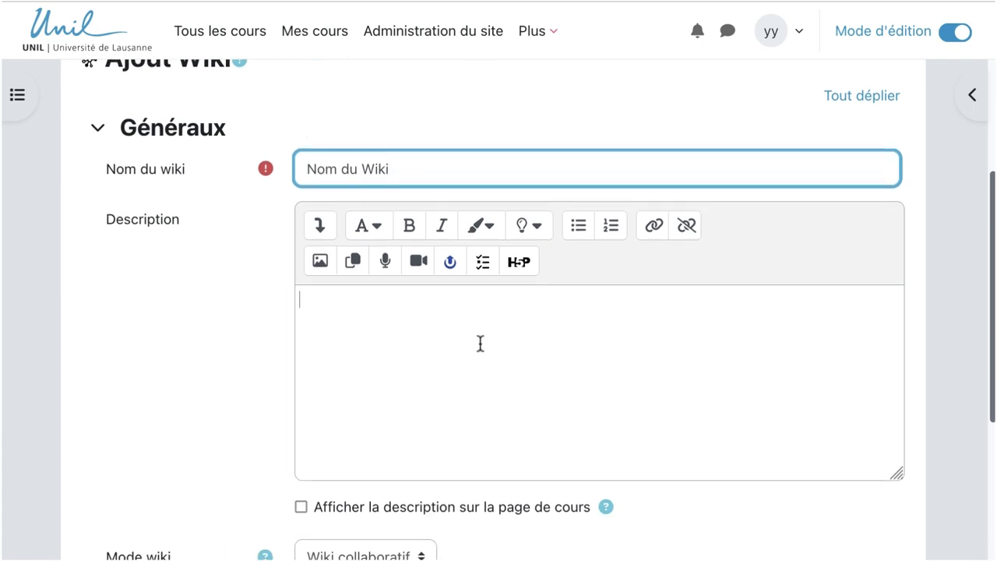
scroll(480, 339, "down", 1)
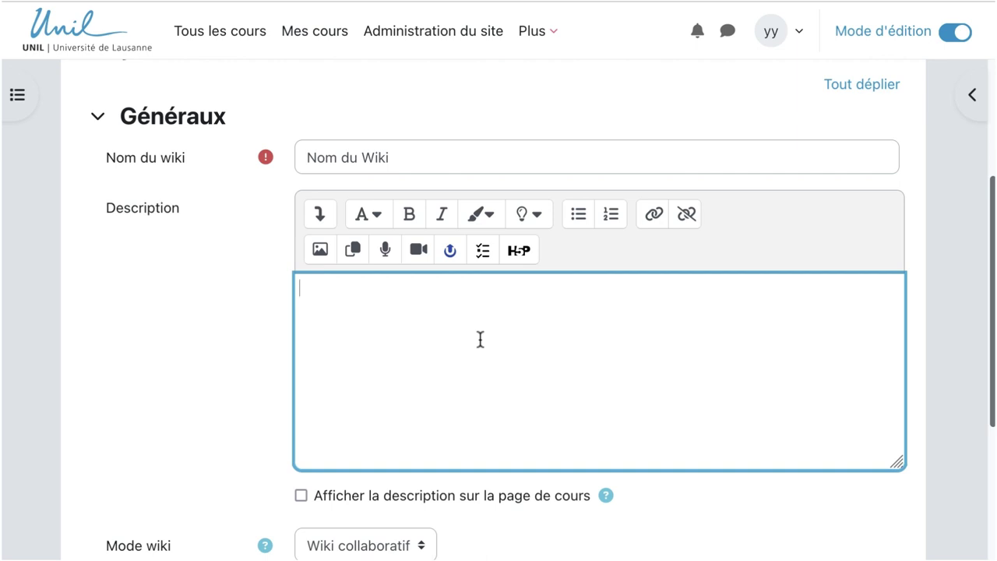
type("Consignes pour les é")
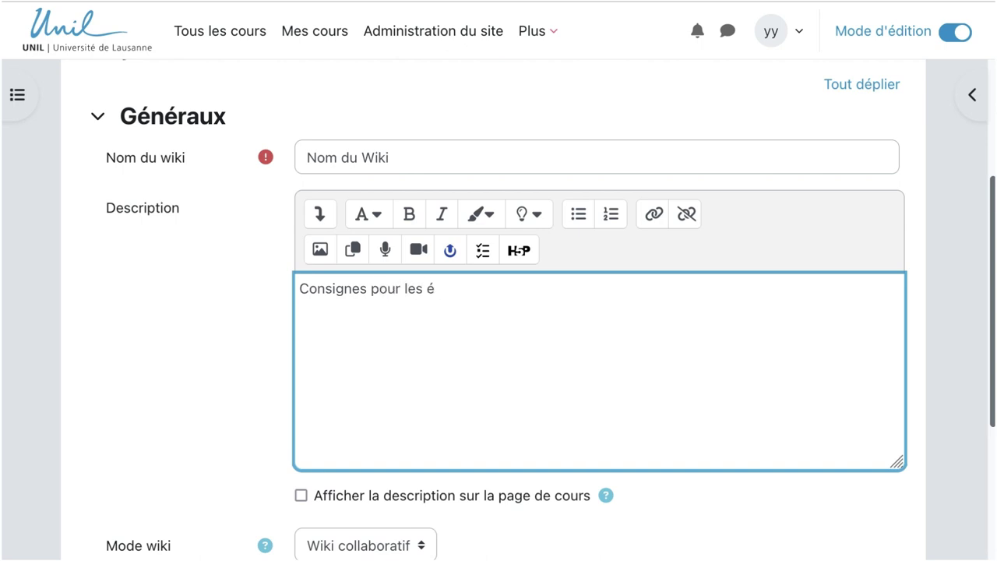
type("tudiants")
Switch the wiki mode to Wiki individuel, and set it back to Wiki collaboratif
scroll(479, 358, "down", 3)
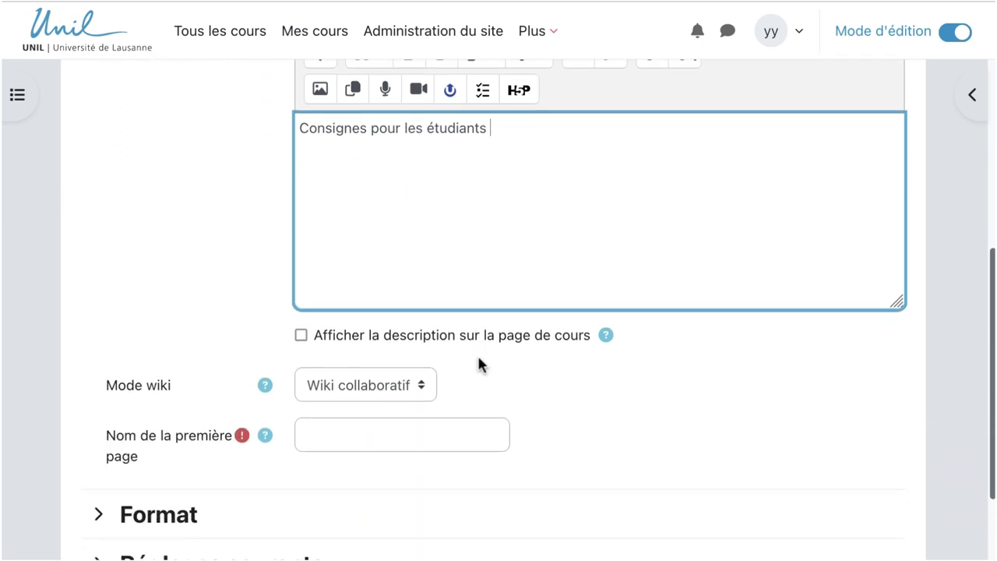
left_click(423, 387)
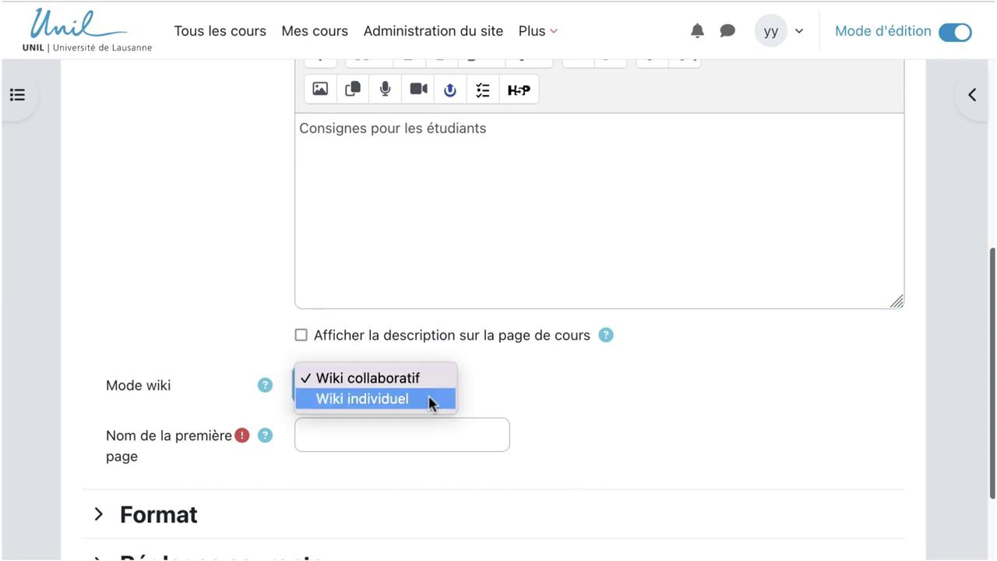
left_click(431, 398)
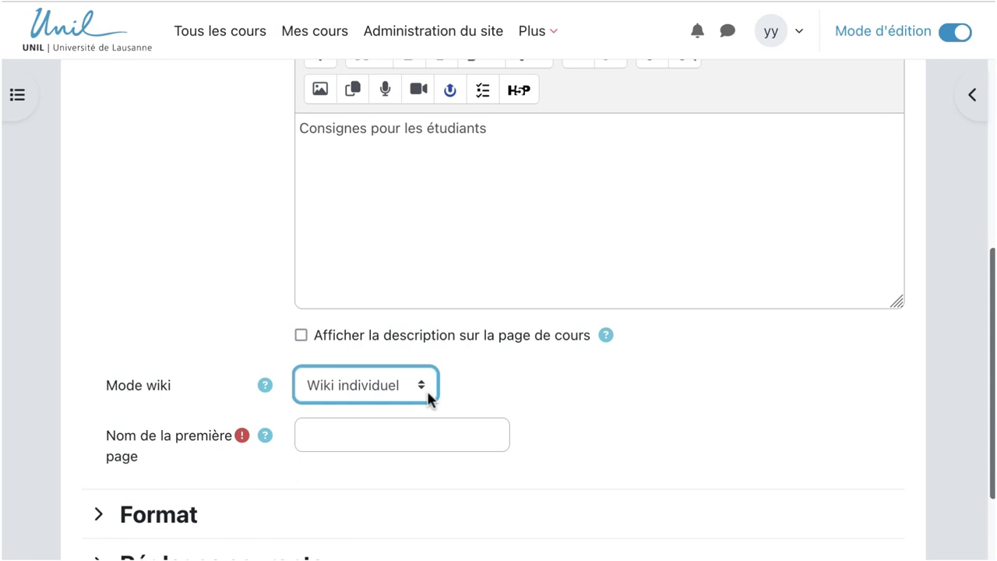
left_click(426, 389)
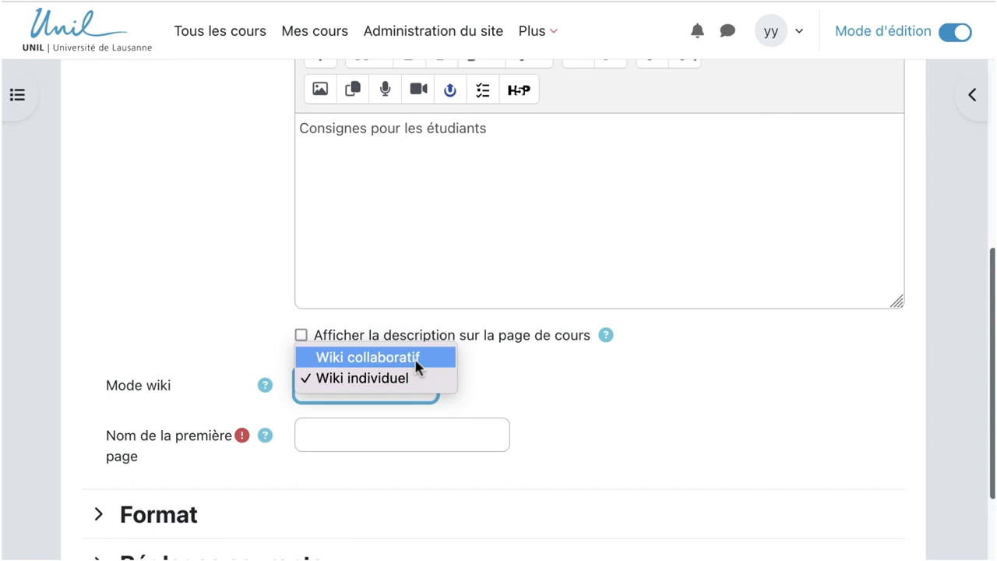
left_click(418, 363)
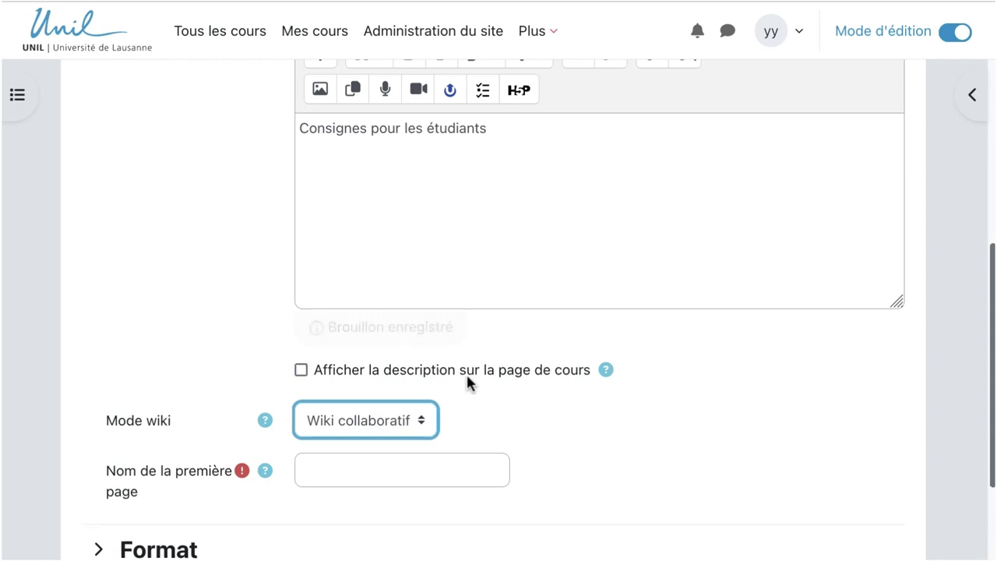
left_click(483, 406)
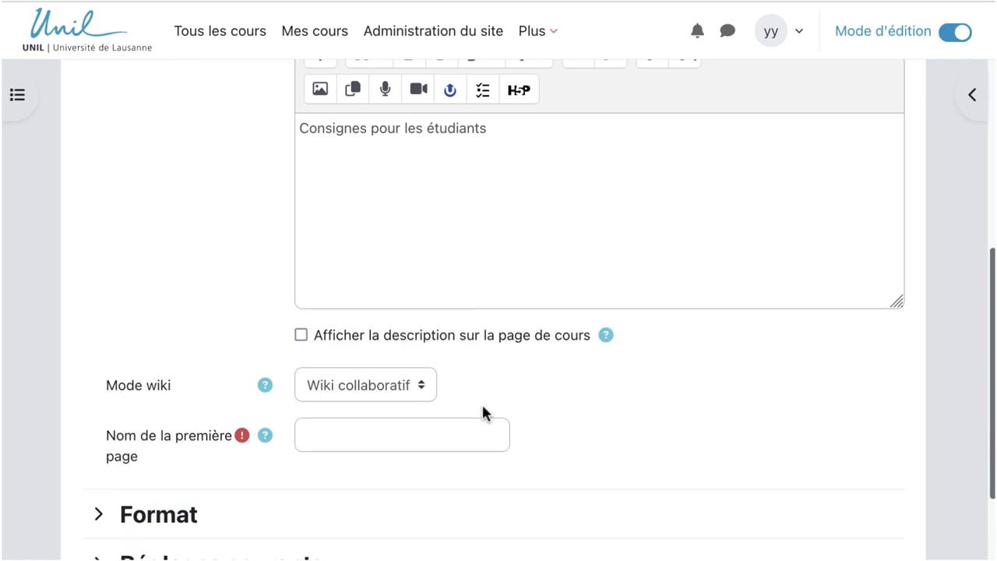
Expand the Réglages courants settings and choose Groupes visibles as the wiki's group mode
scroll(482, 406, "down", 2)
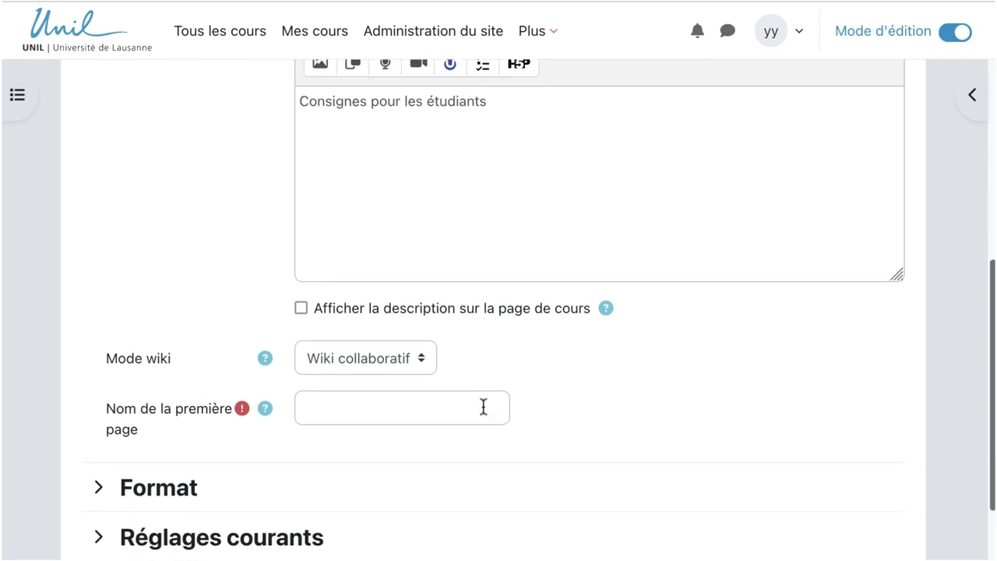
scroll(483, 406, "down", 3)
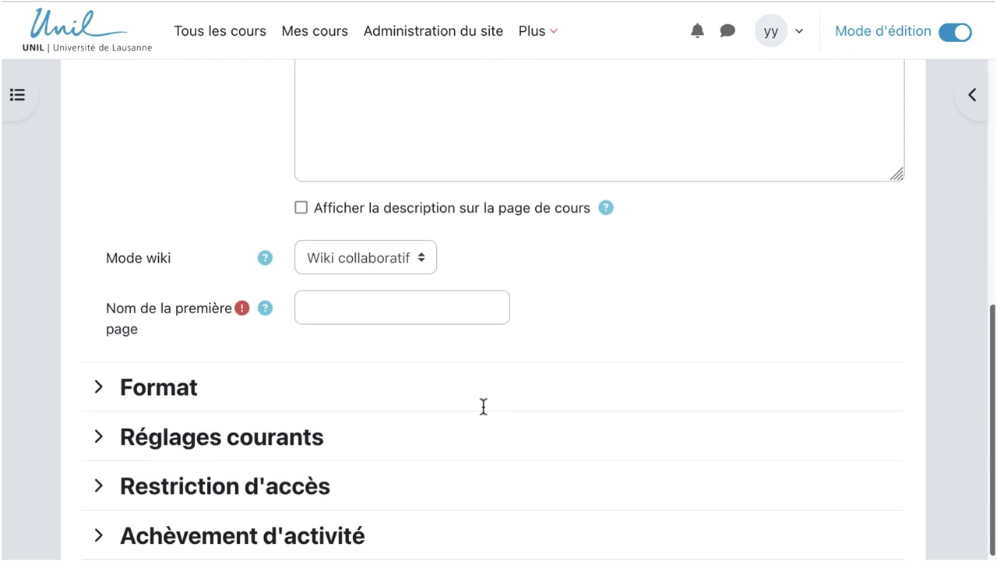
scroll(483, 406, "down", 1)
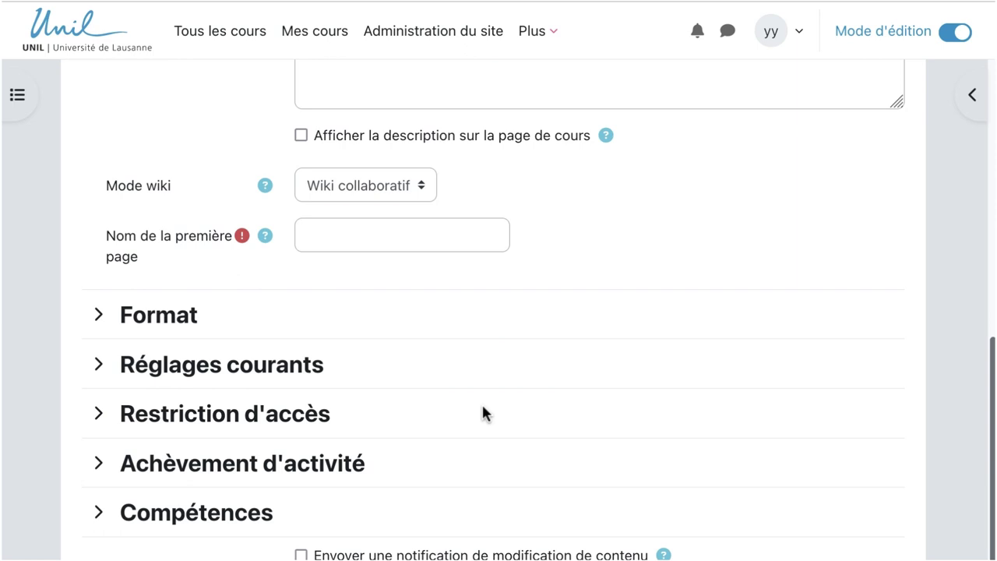
left_click(101, 368)
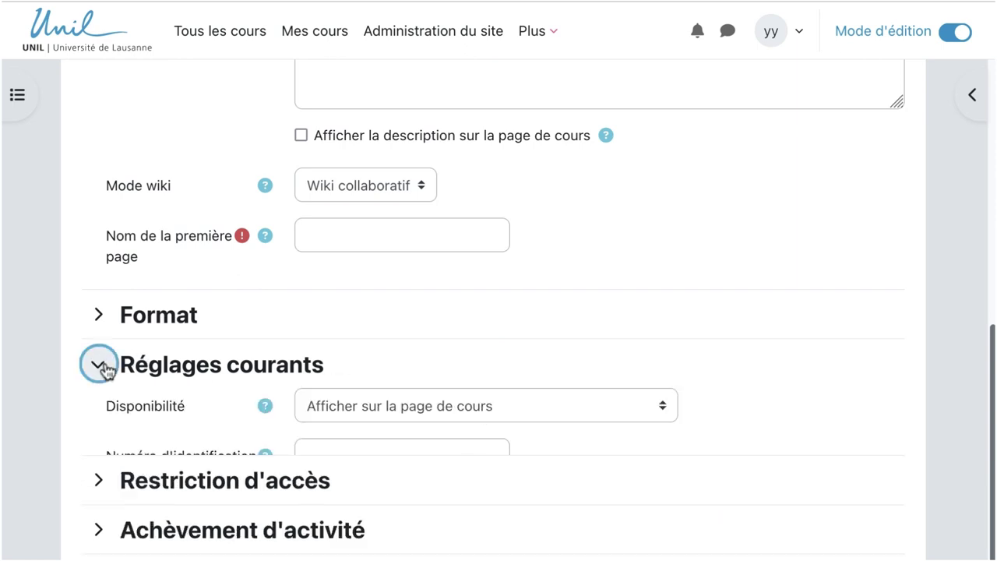
scroll(497, 414, "down", 2)
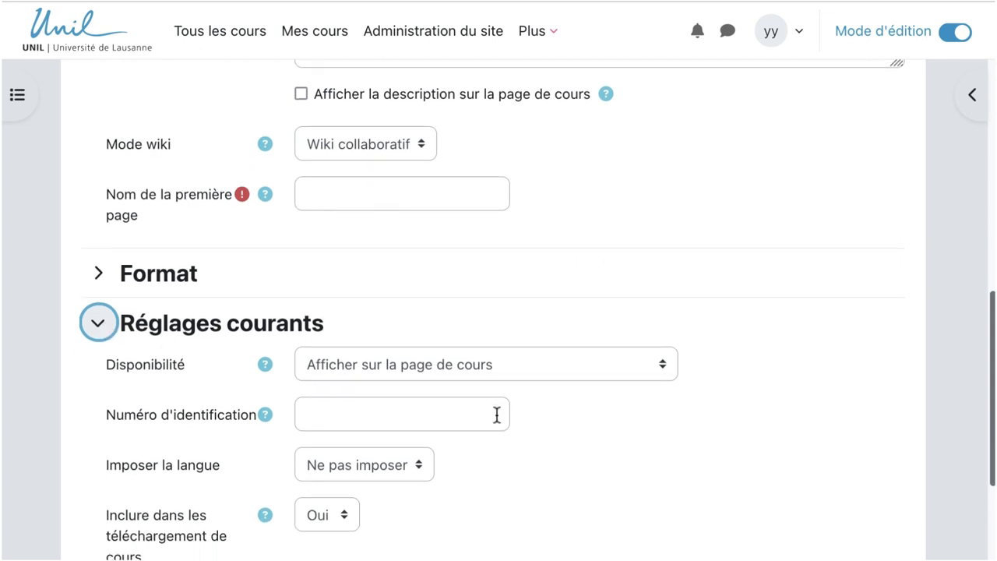
scroll(497, 414, "down", 3)
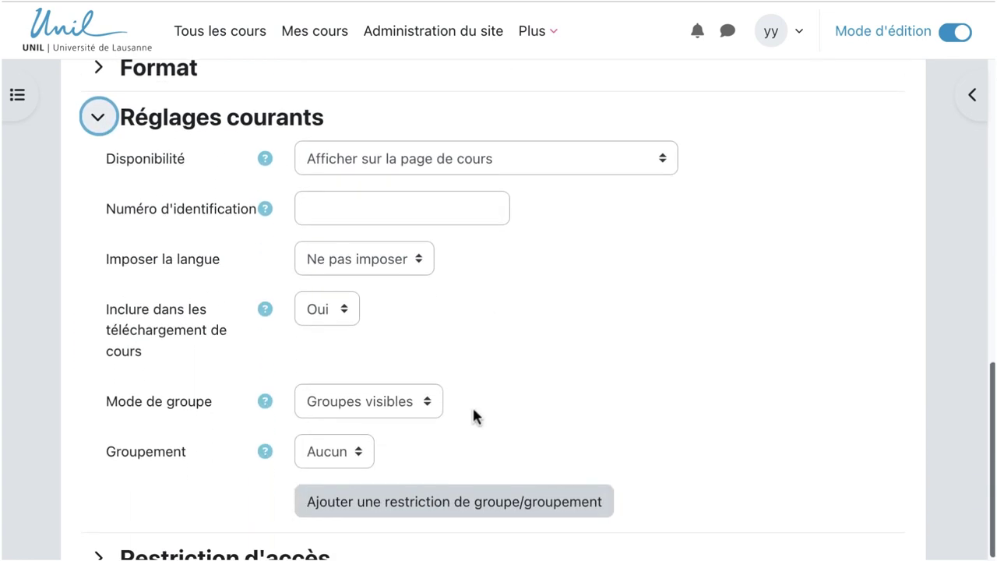
left_click(433, 401)
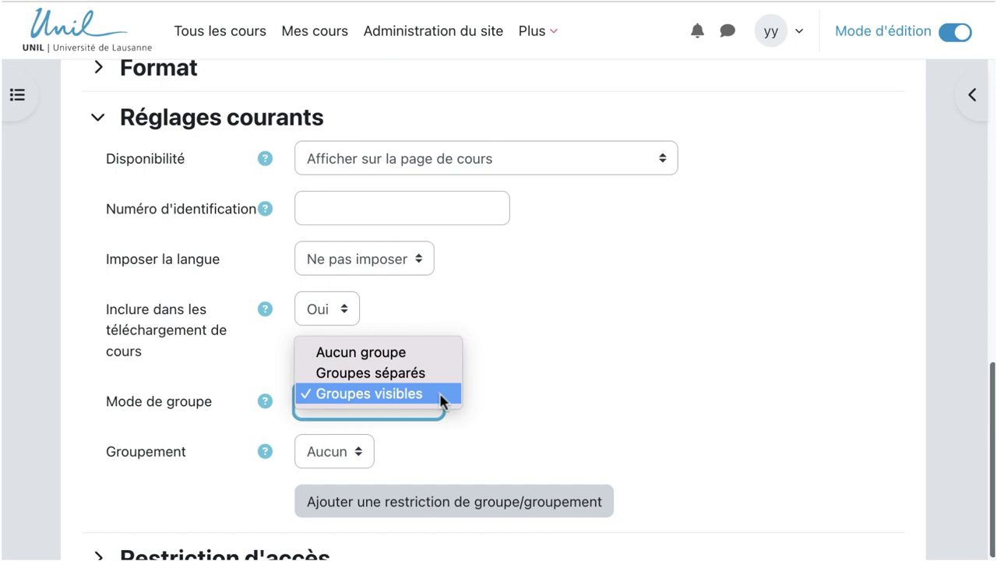
left_click(441, 398)
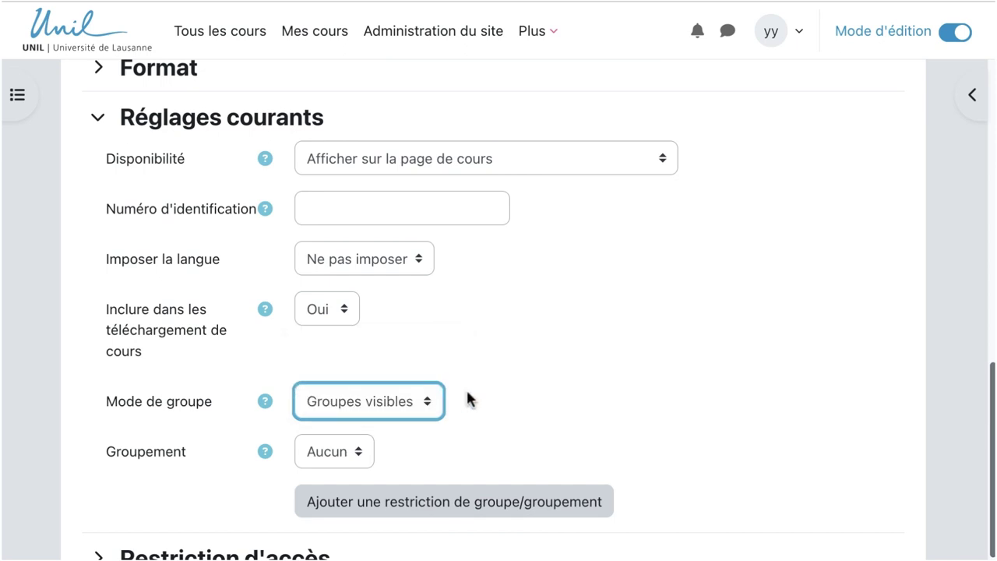
left_click(502, 394)
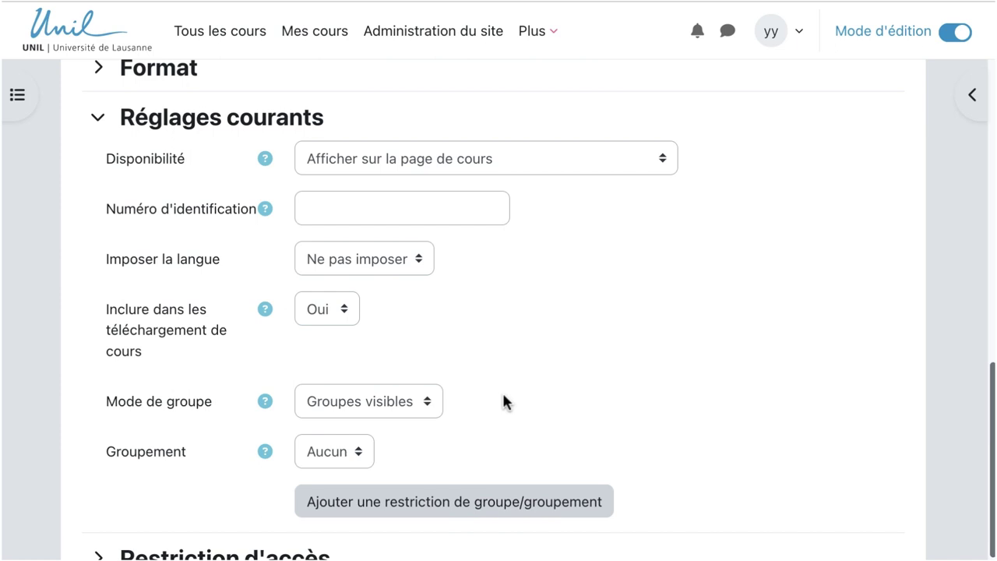
Name the wiki's first page "Titre première page"
scroll(502, 395, "up", 5)
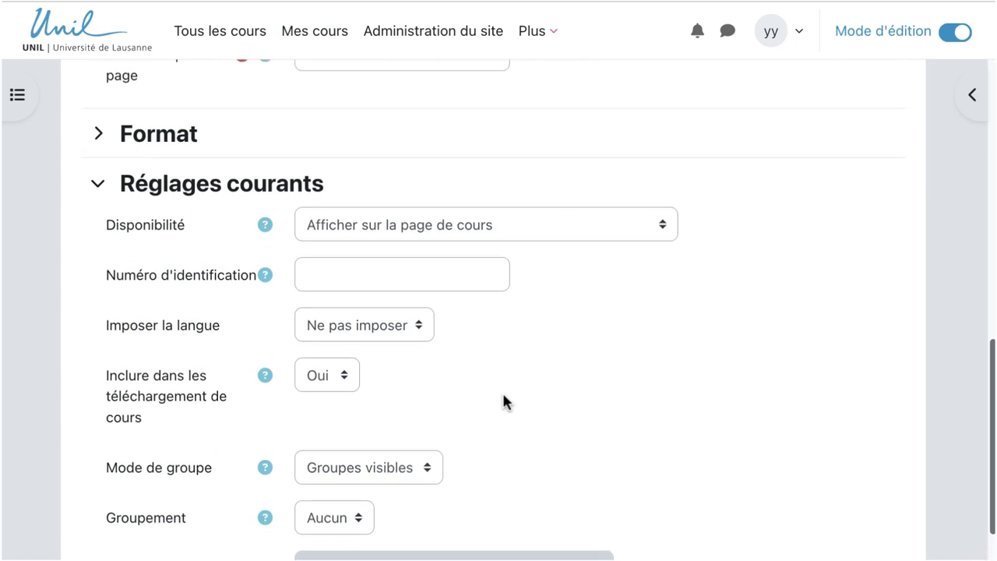
left_click(403, 303)
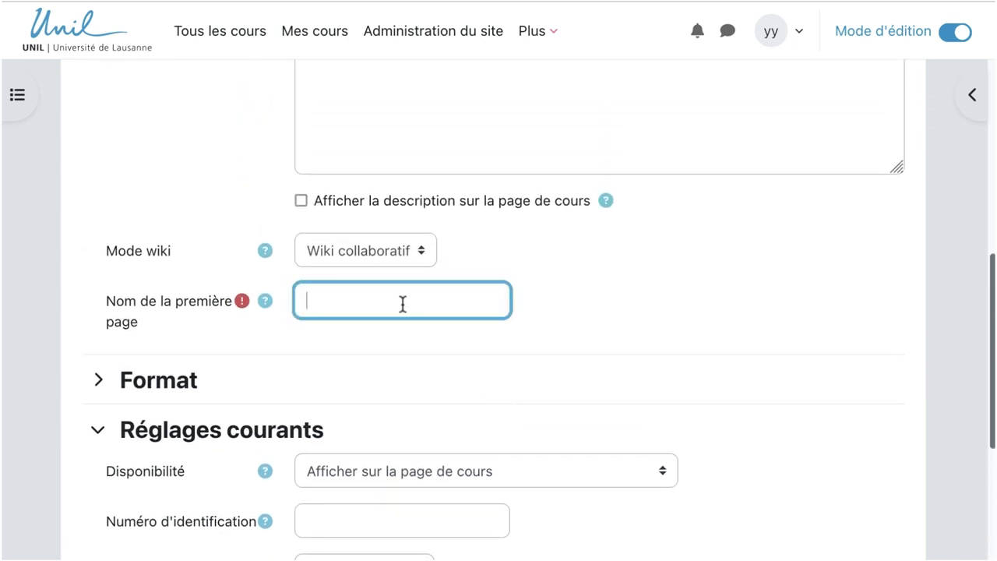
type("Titre premi")
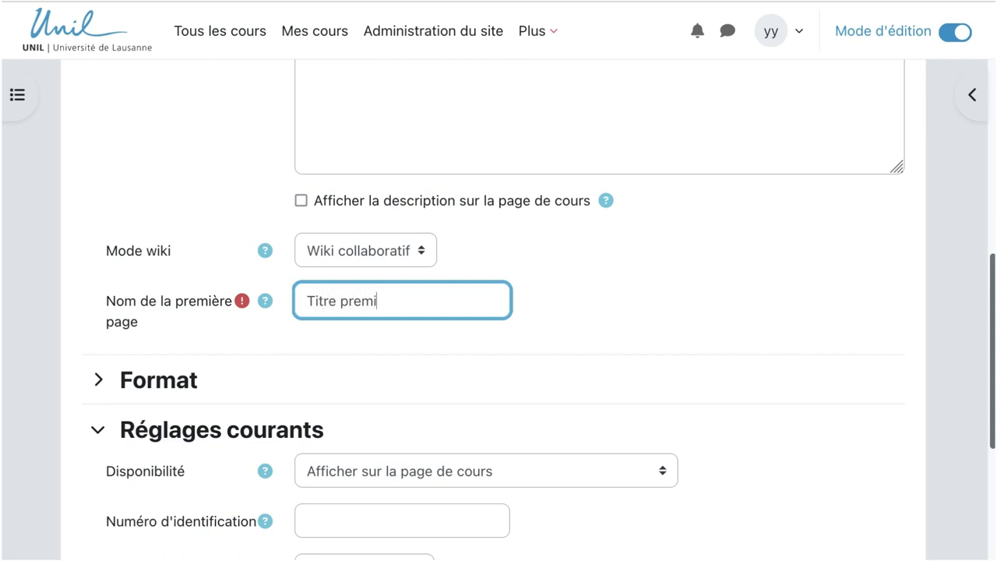
type("ère page")
left_click(549, 288)
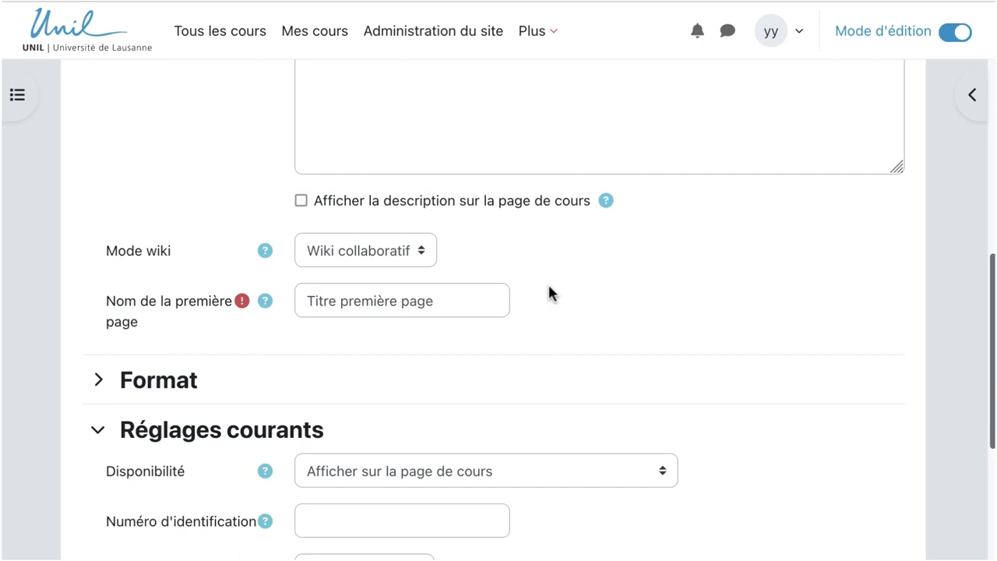
Expand the Format settings, choose HTML as the default format and enable Imposer le format
left_click(99, 379)
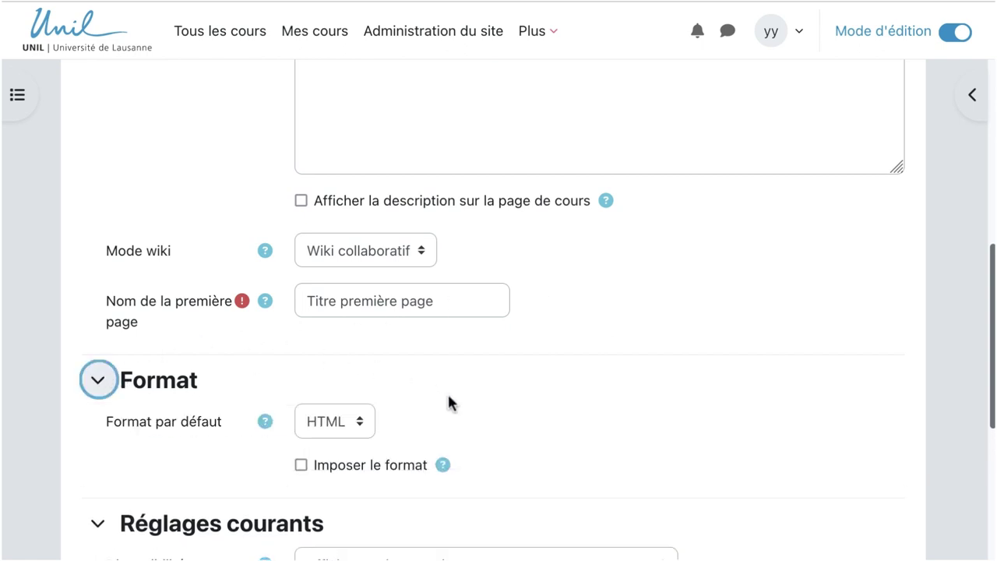
scroll(448, 403, "down", 1)
scroll(448, 403, "down", 2)
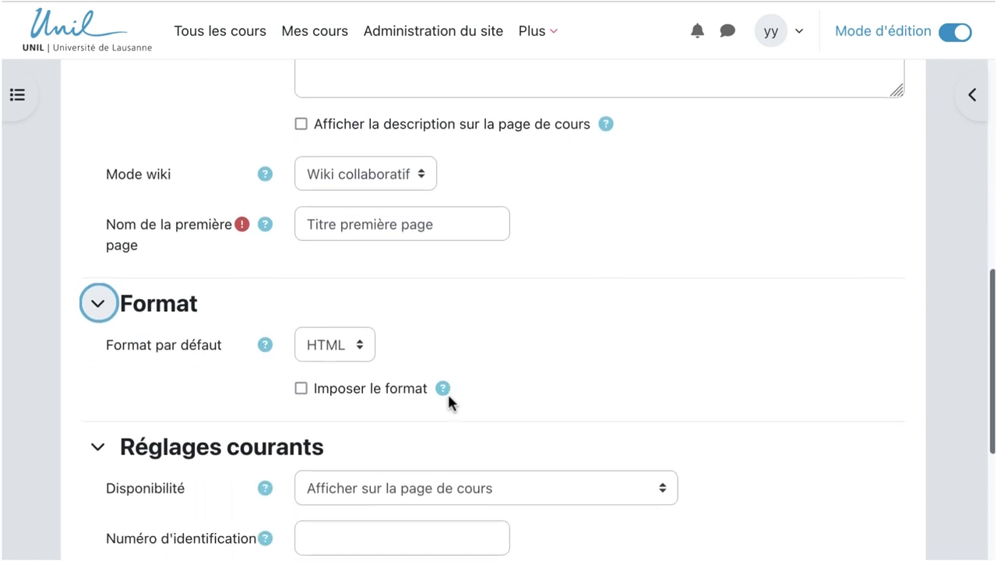
left_click(362, 346)
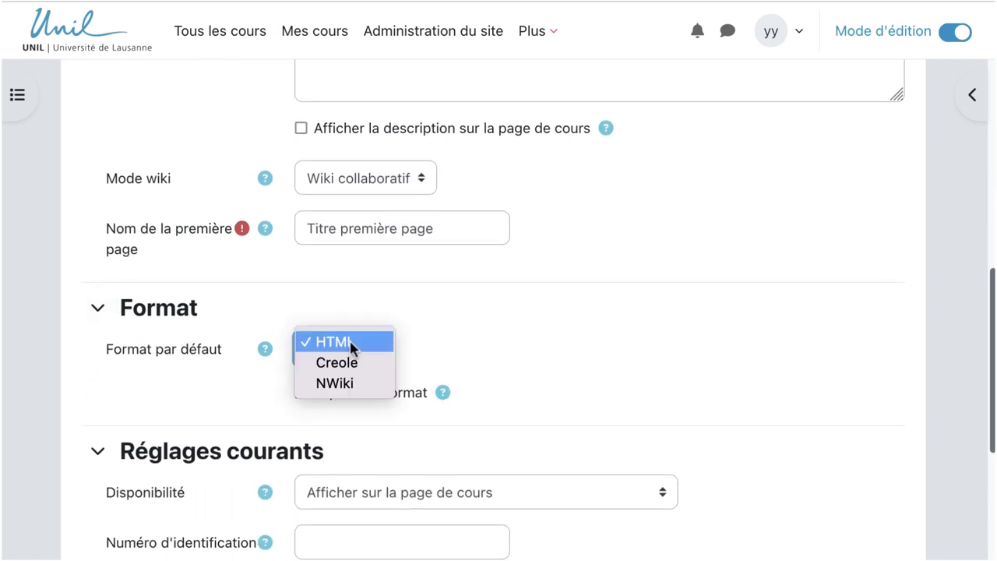
left_click(349, 343)
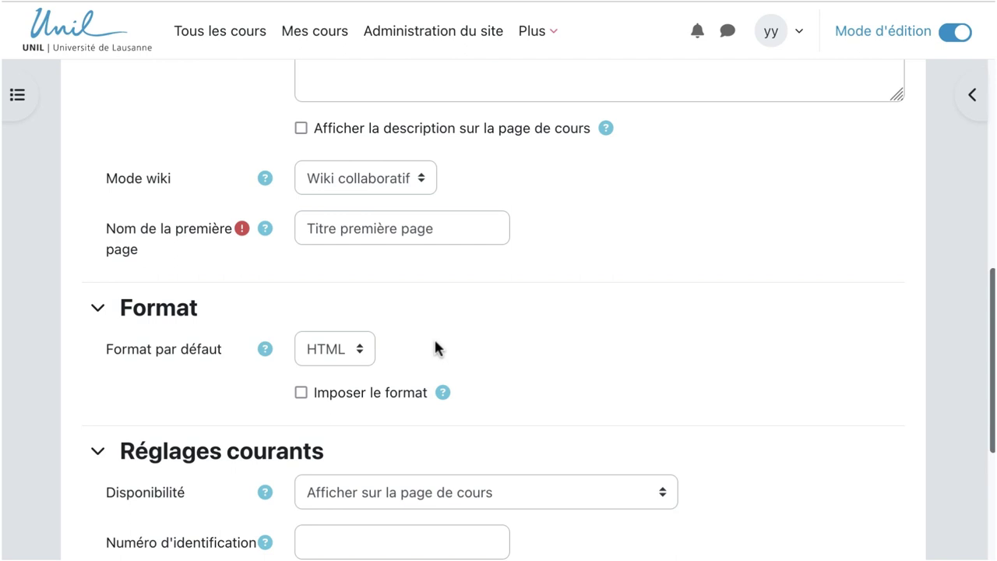
left_click(300, 393)
Save the wiki activity and display its first page for editing
scroll(573, 387, "down", 10)
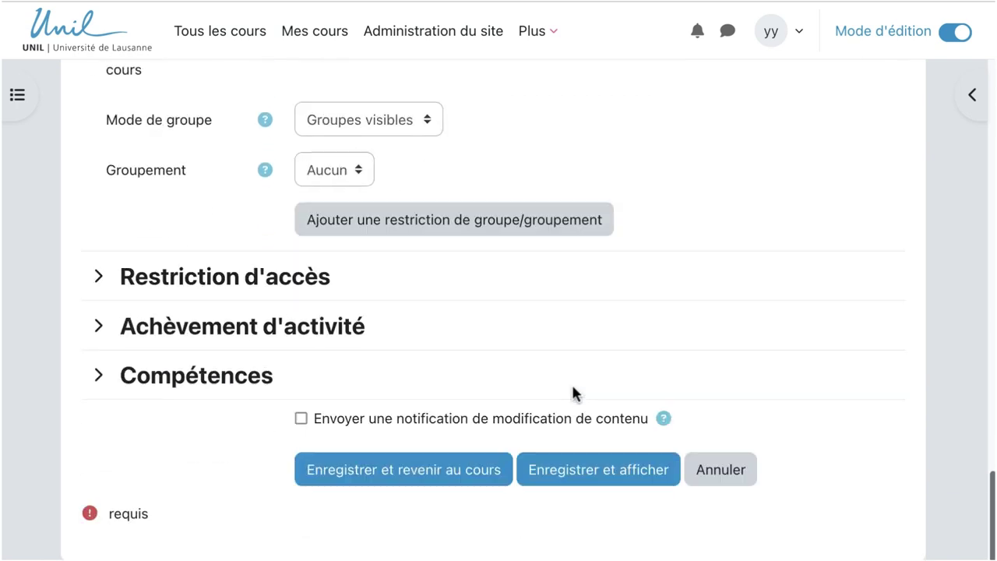
scroll(573, 391, "down", 2)
left_click(593, 416)
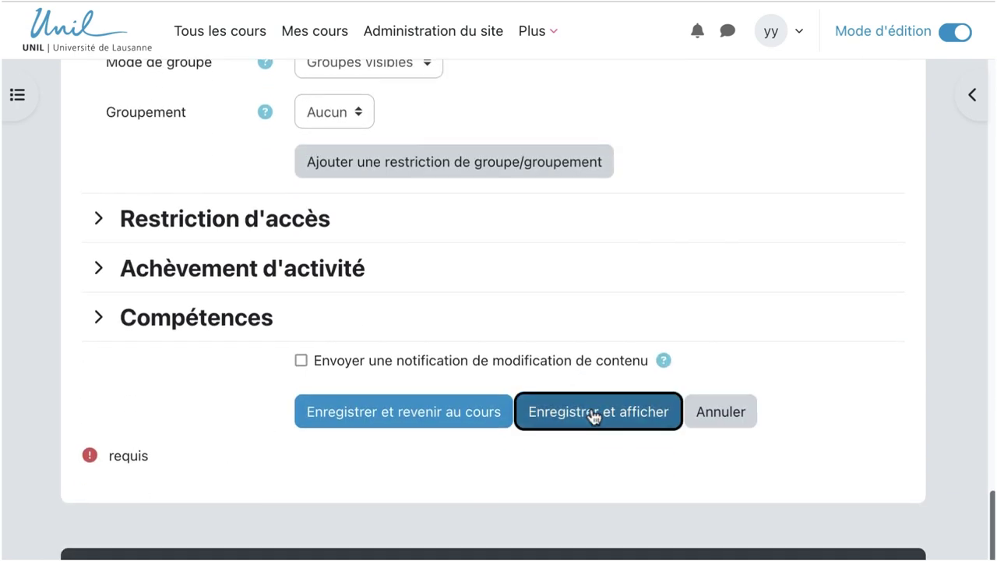
scroll(616, 413, "down", 5)
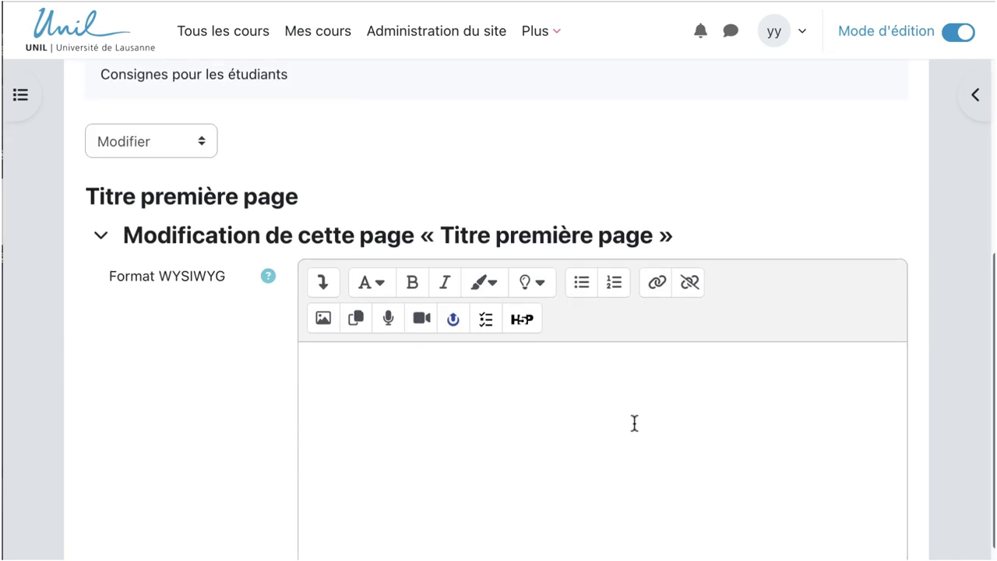
Switch the wiki page to Afficher mode and choose Groupe 1 under Groupes visibles
scroll(634, 423, "down", 1)
scroll(634, 423, "up", 1)
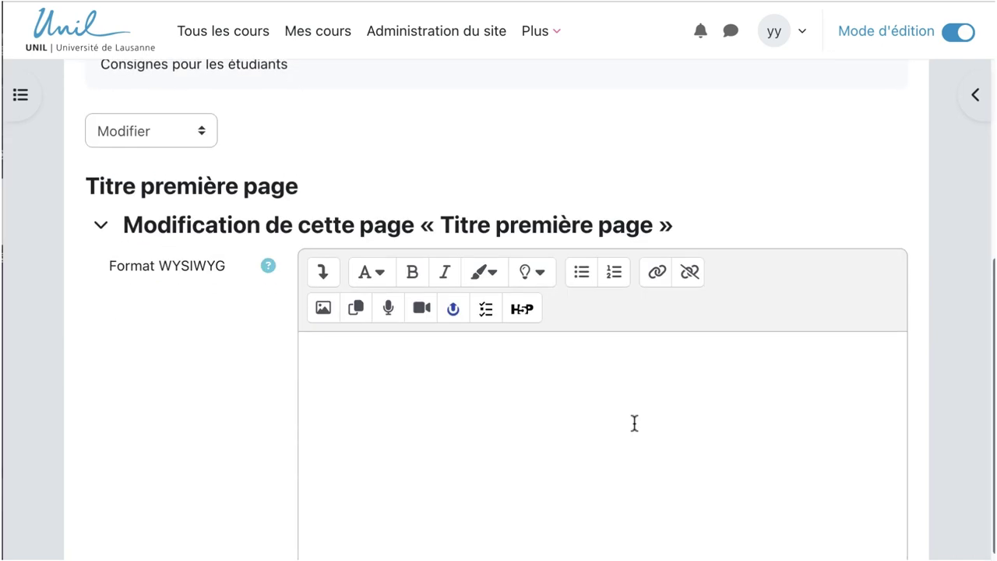
scroll(634, 423, "up", 1)
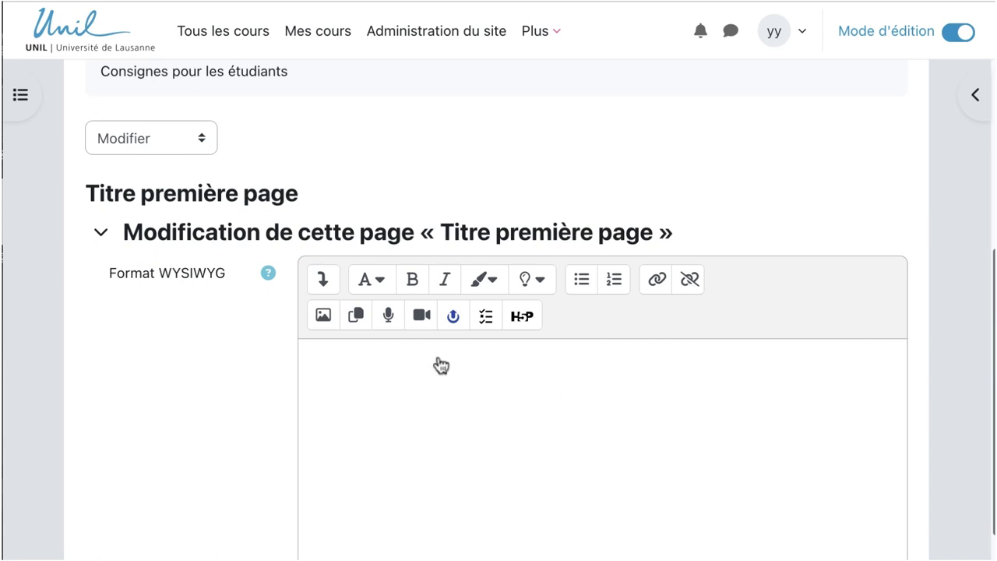
left_click(206, 138)
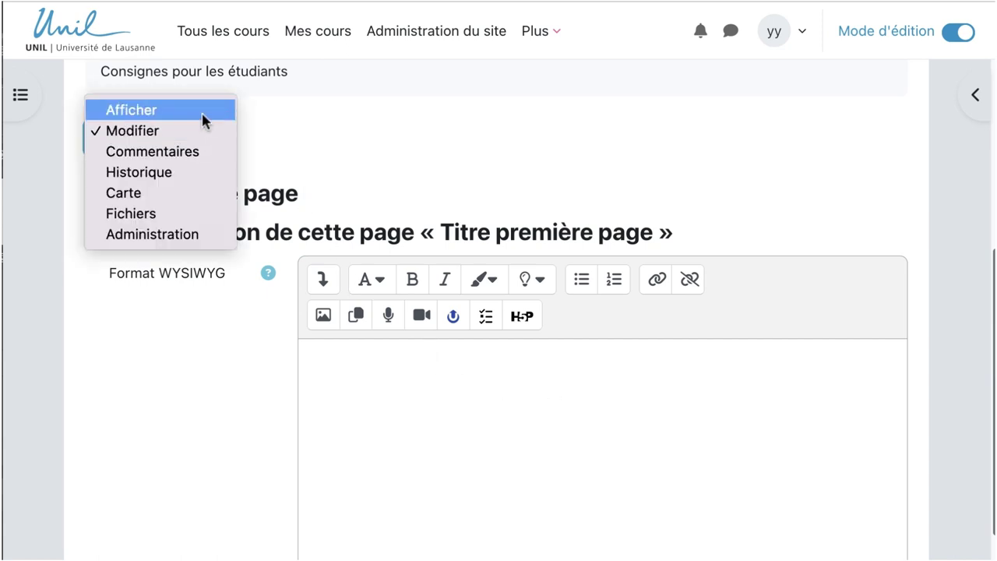
left_click(203, 113)
left_click(635, 392)
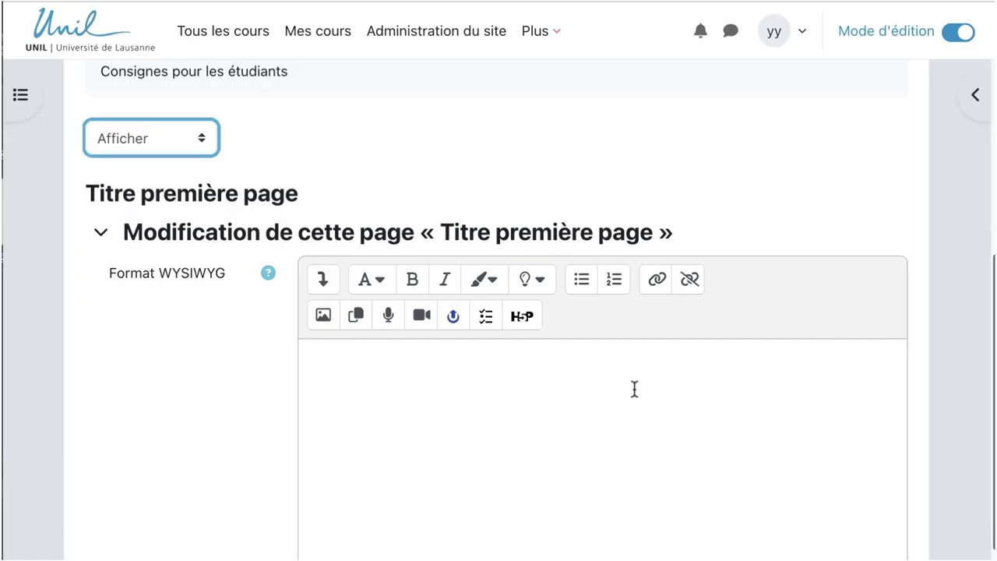
scroll(748, 433, "down", 3)
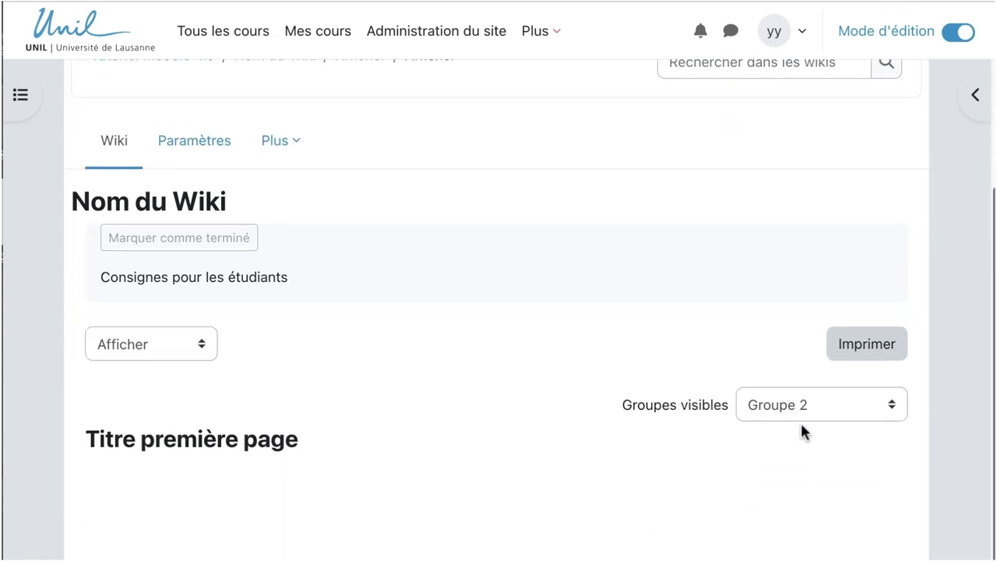
left_click(826, 413)
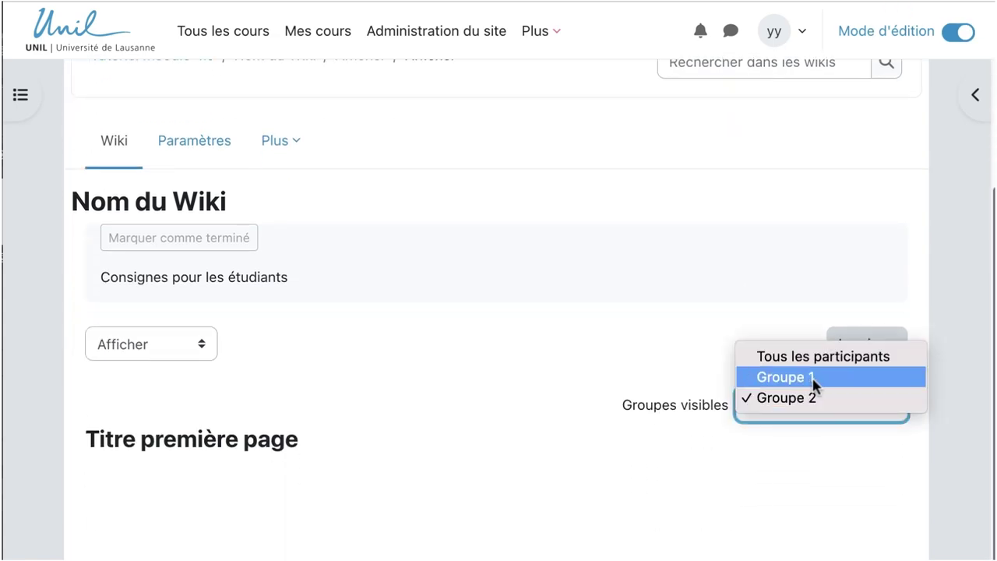
left_click(814, 379)
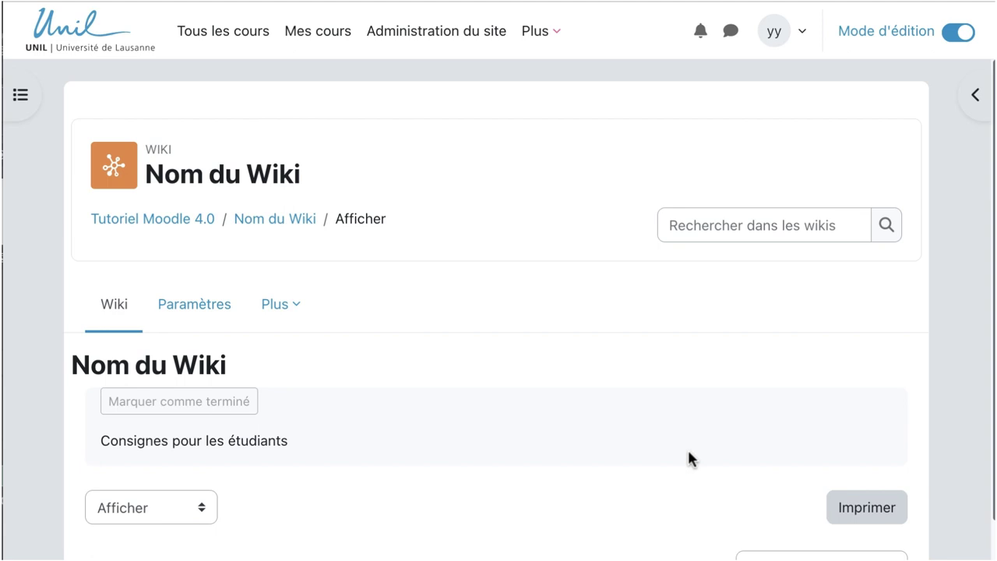
Switch Groupe 1's wiki page "Titre première page" to Modifier mode and display its text editor
scroll(687, 452, "down", 3)
left_click(209, 409)
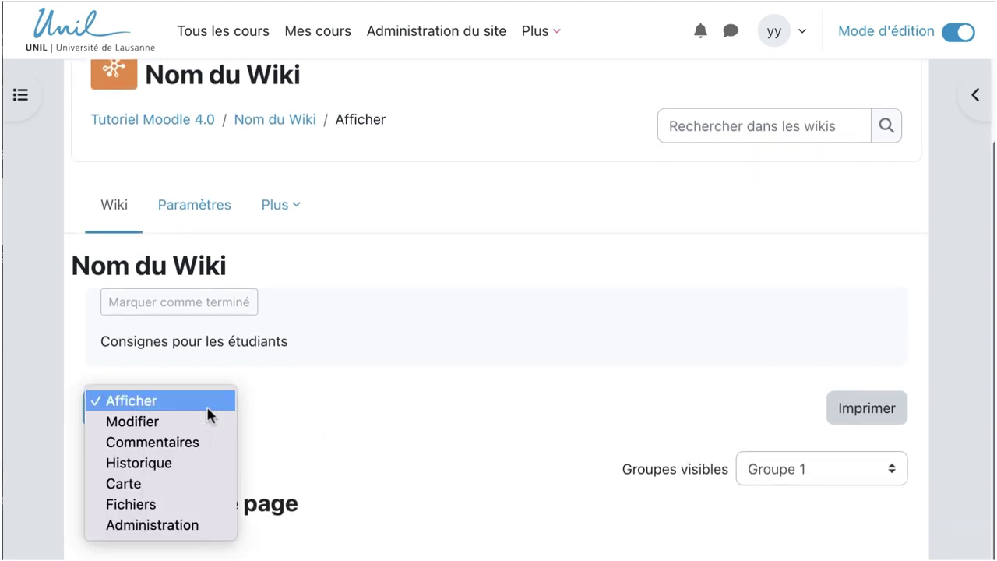
left_click(210, 421)
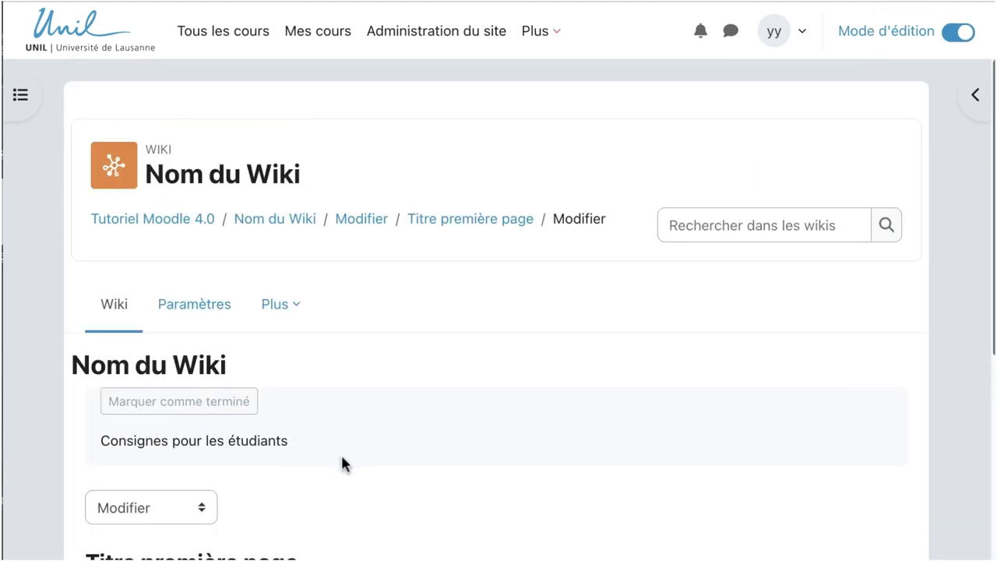
scroll(342, 460, "down", 5)
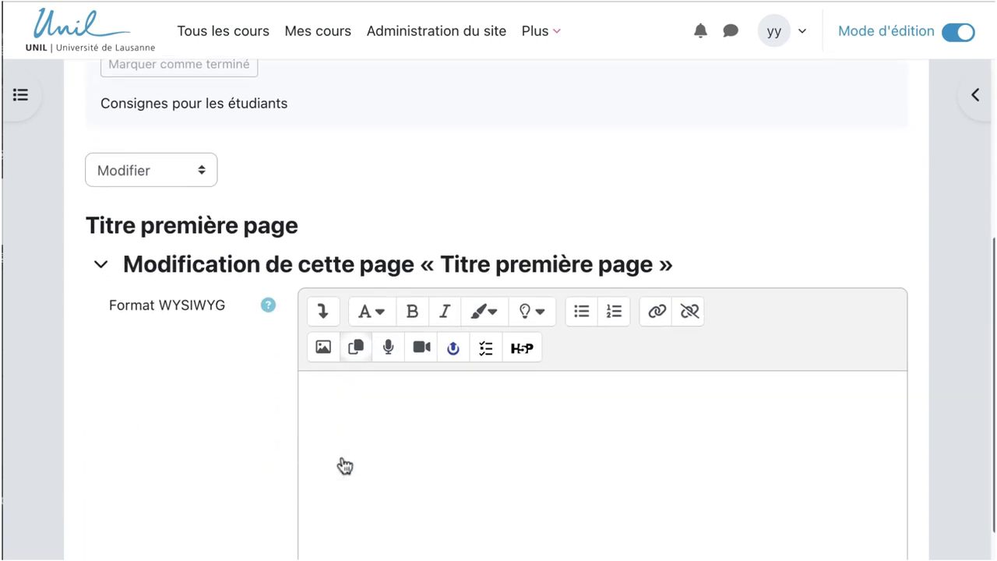
scroll(343, 463, "down", 2)
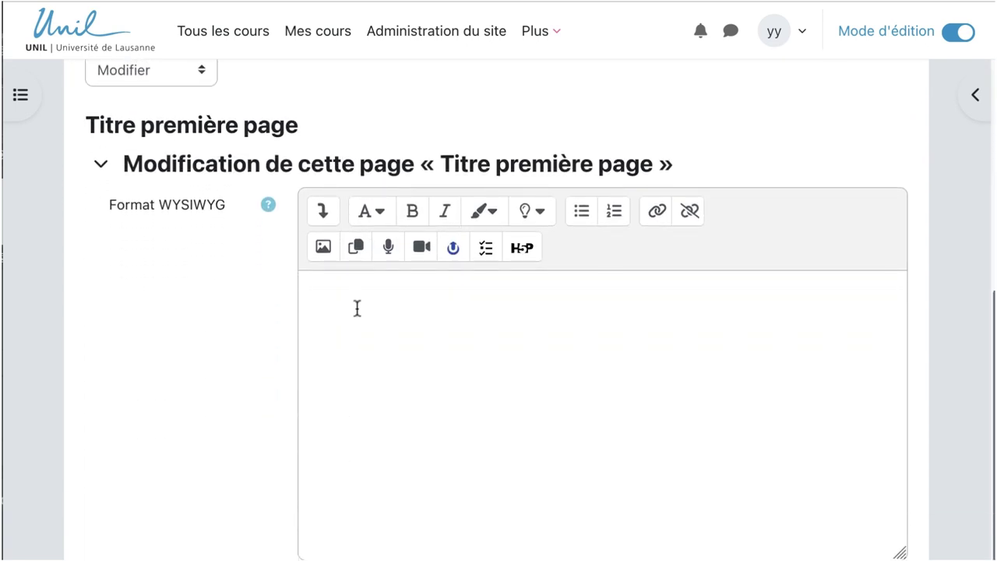
Write "Introduction", "Conclusion" and the page link "[[références]]" on separate lines of the first page and save it
left_click(357, 305)
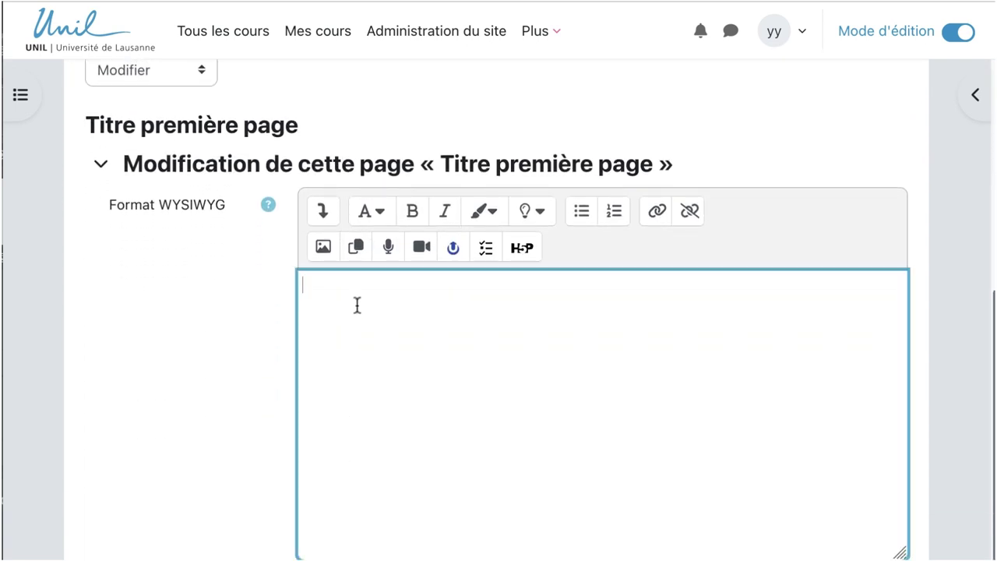
type("Introduction  Concl")
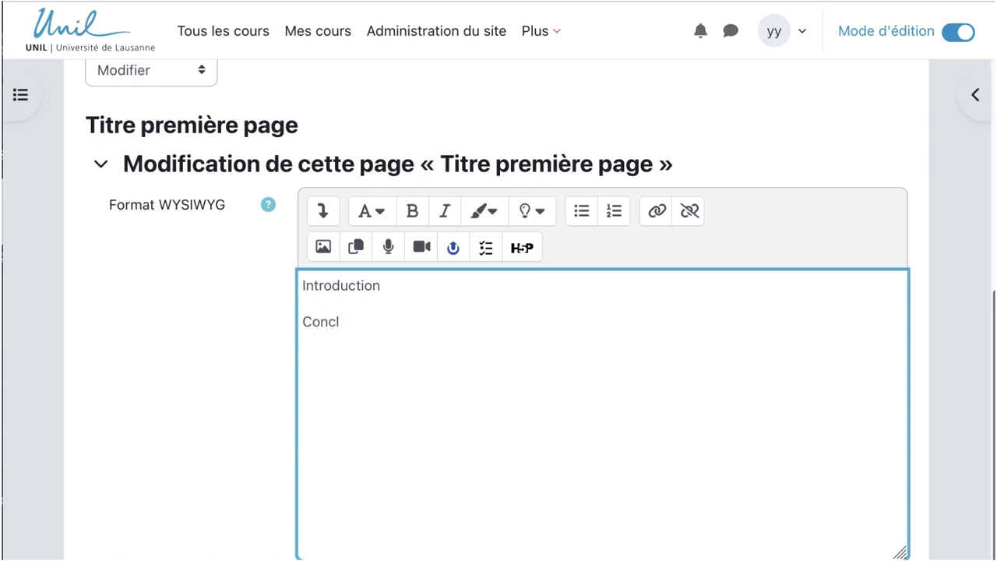
type("usion")
type("[[r")
type("éférenc")
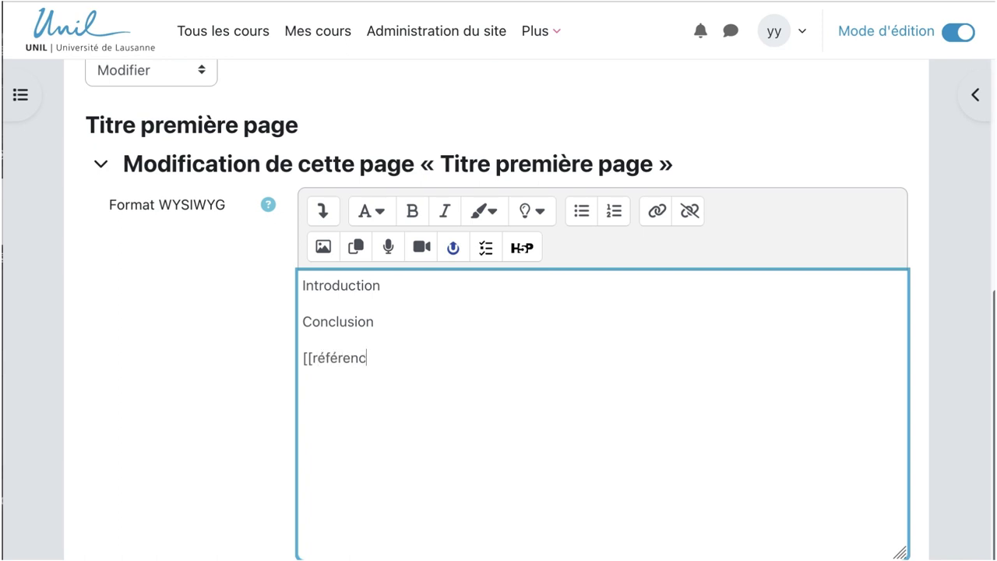
type("es]]")
scroll(404, 397, "down", 1)
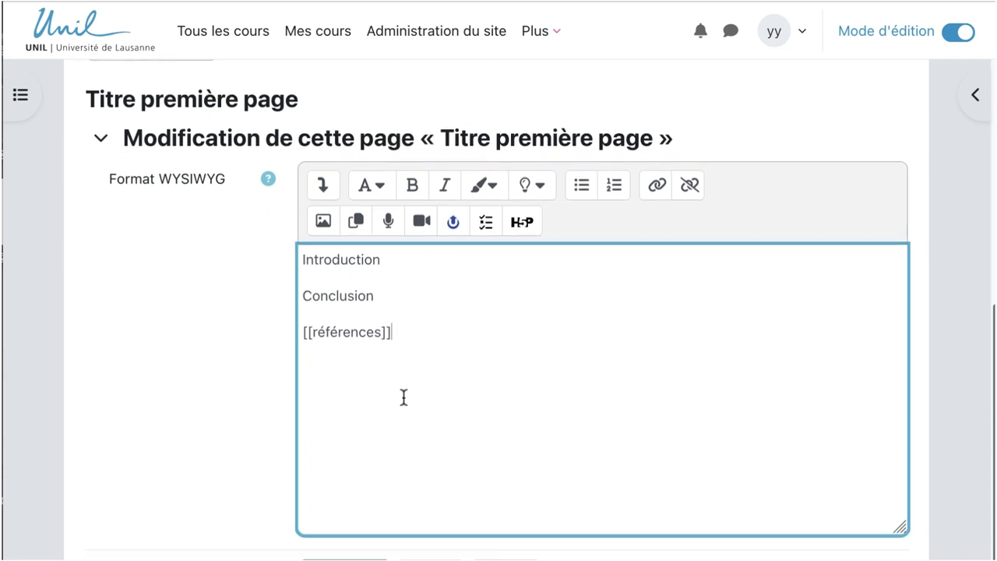
scroll(403, 398, "down", 1)
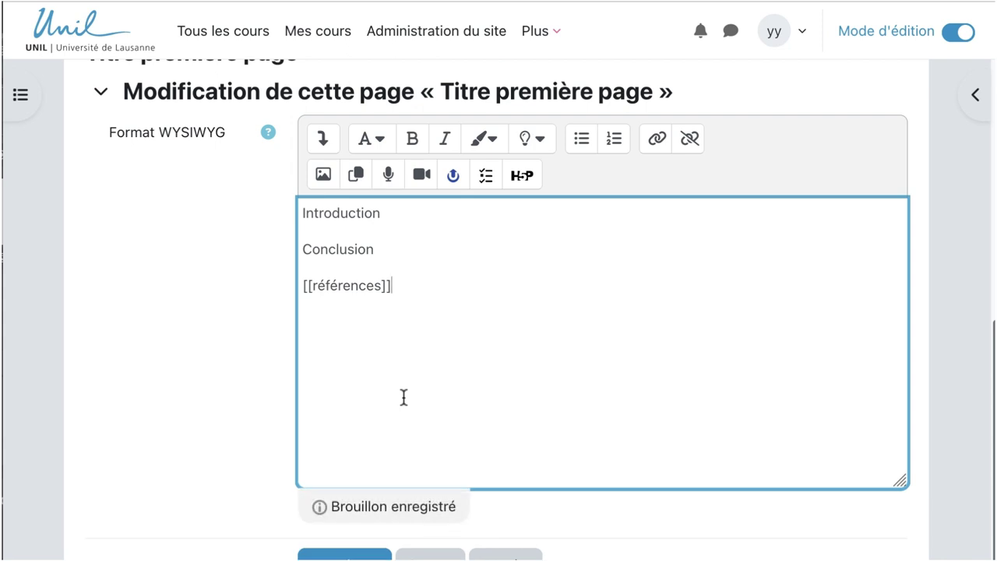
scroll(404, 397, "down", 2)
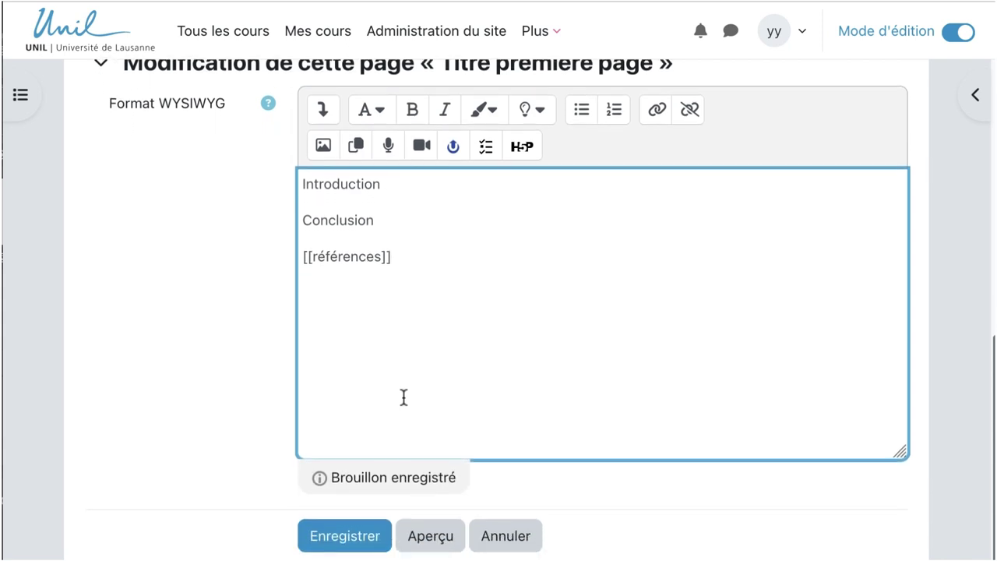
left_click(351, 530)
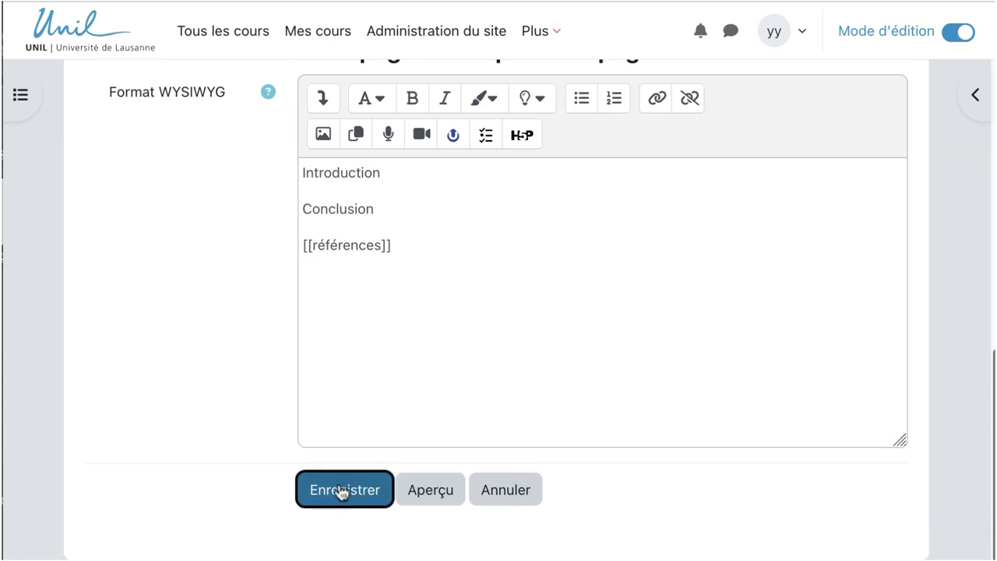
Follow the références link on the saved page to open the new linked page for editing
scroll(340, 501, "down", 2)
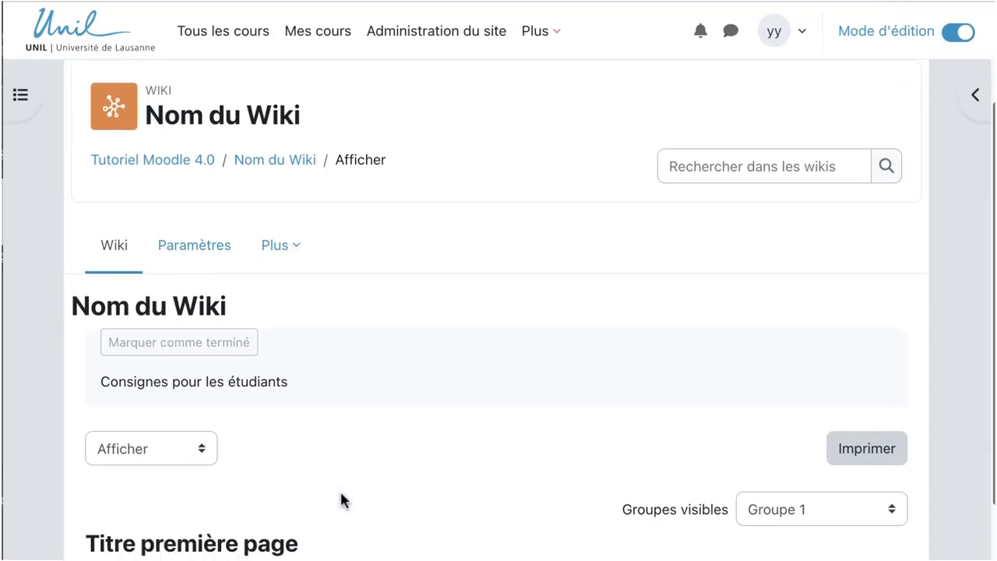
scroll(341, 501, "down", 4)
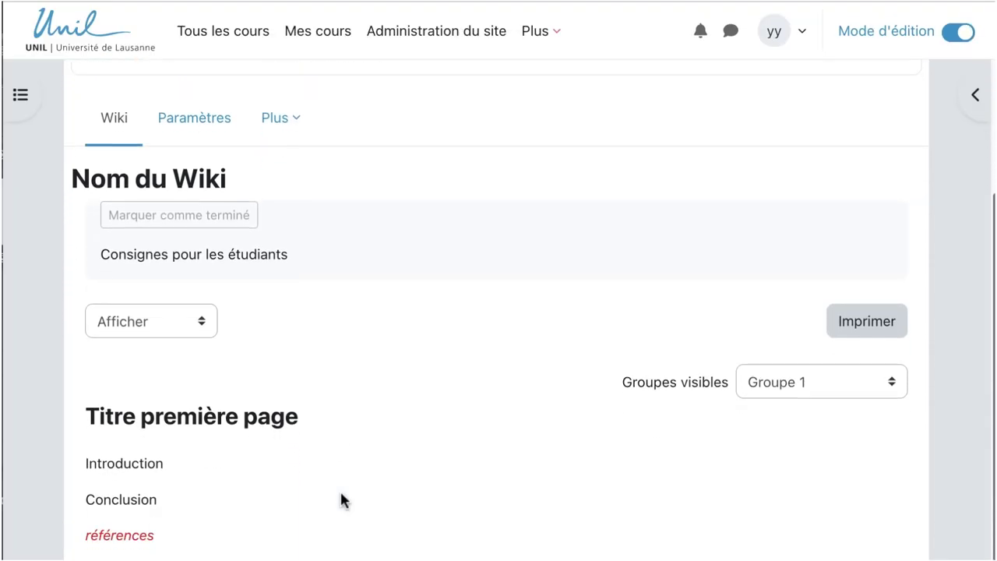
scroll(341, 501, "down", 2)
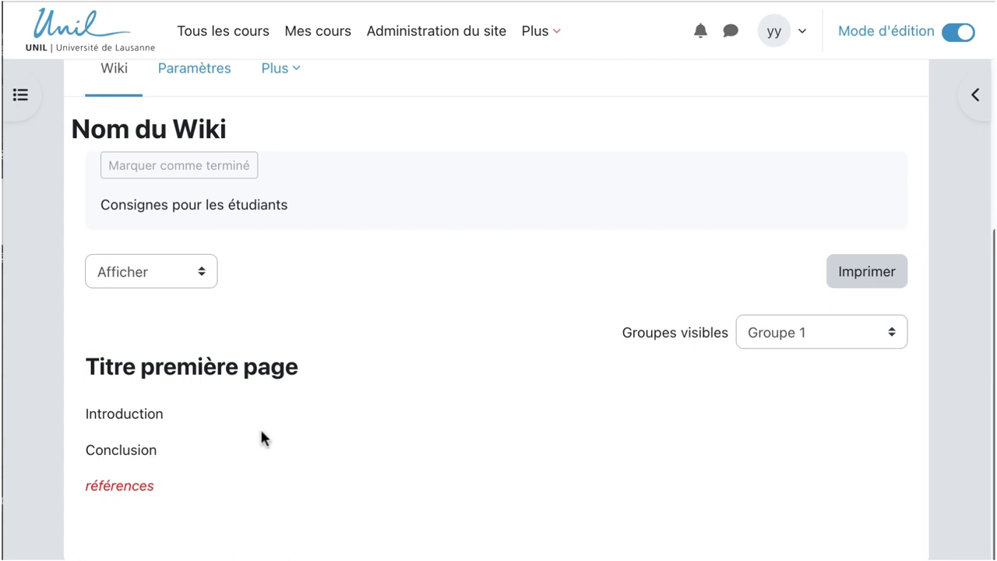
left_click(129, 495)
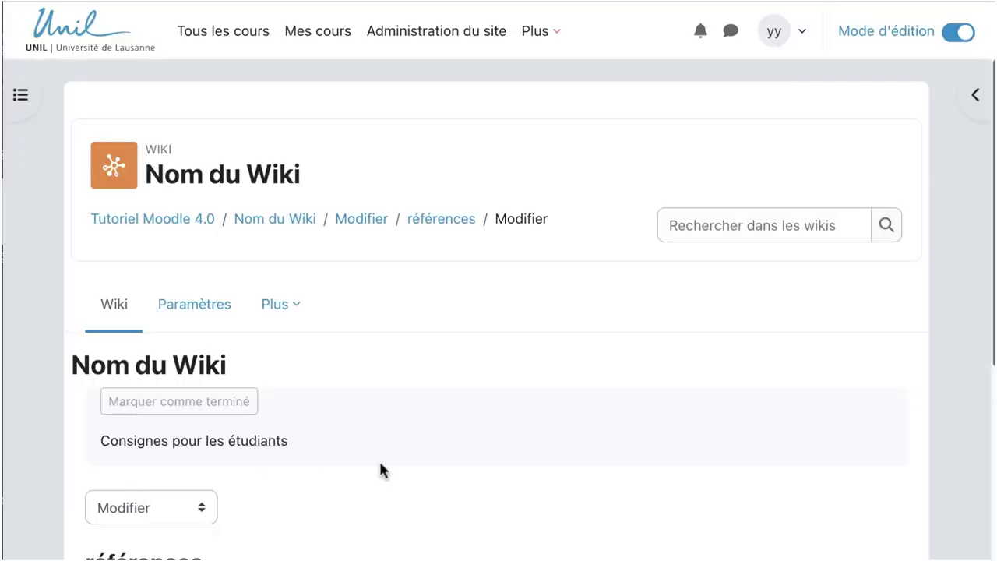
scroll(445, 475, "down", 5)
scroll(445, 476, "down", 5)
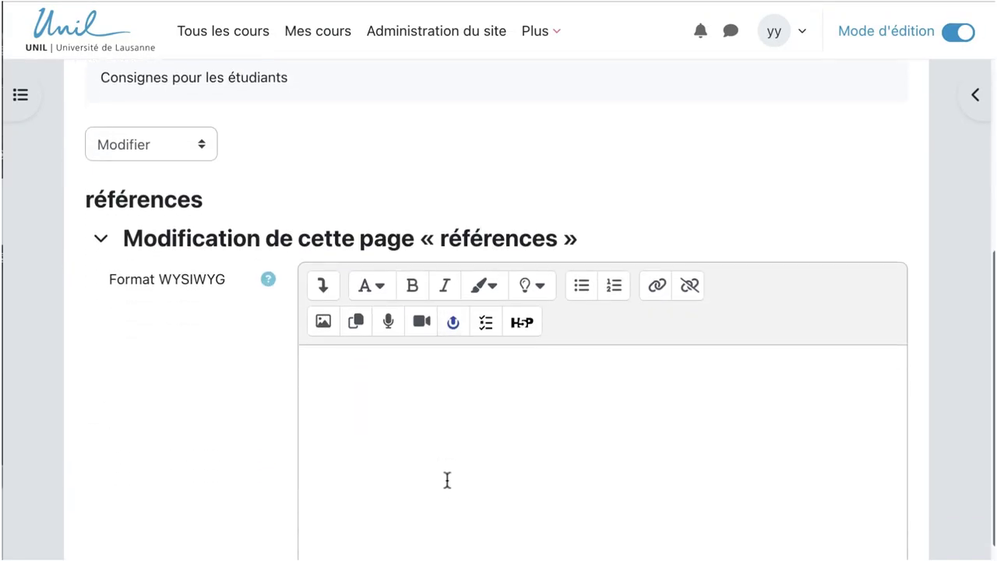
Enter "Mes références" as the content of the références page and save it
left_click(442, 401)
type("M")
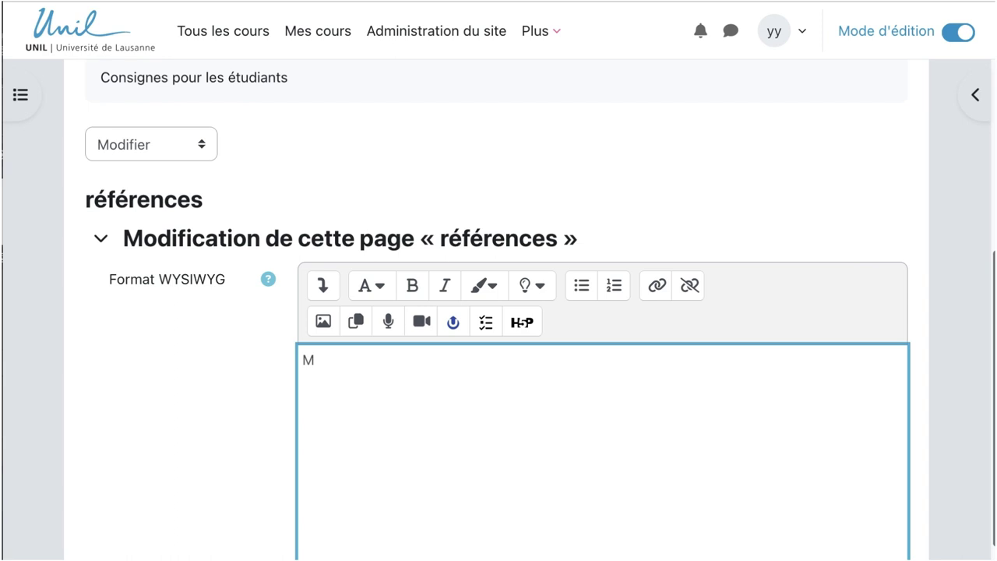
type("es références")
scroll(467, 419, "down", 2)
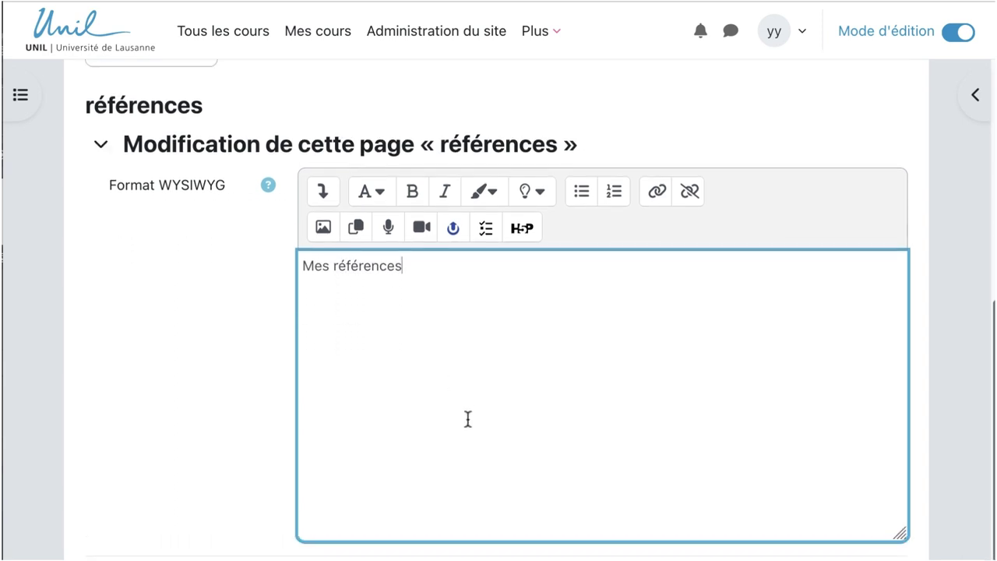
scroll(468, 419, "down", 2)
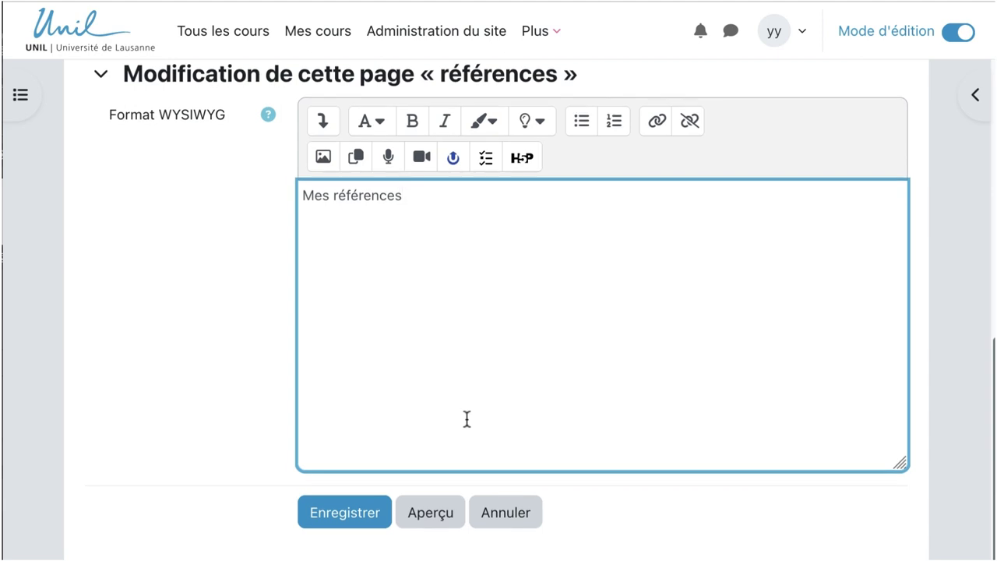
left_click(344, 516)
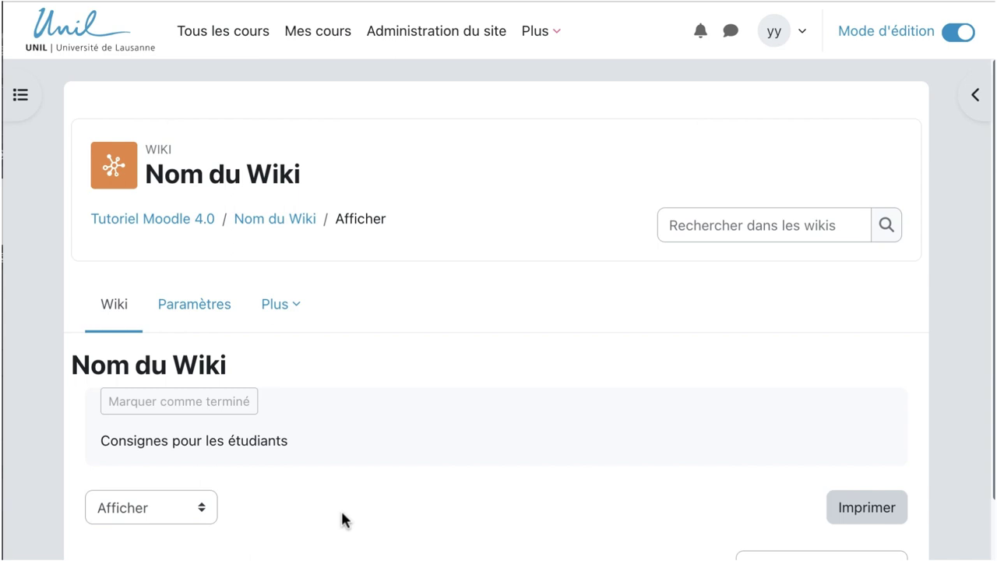
Return to the first page of Nom du Wiki and display its content with the références link
left_click(282, 224)
scroll(298, 365, "down", 3)
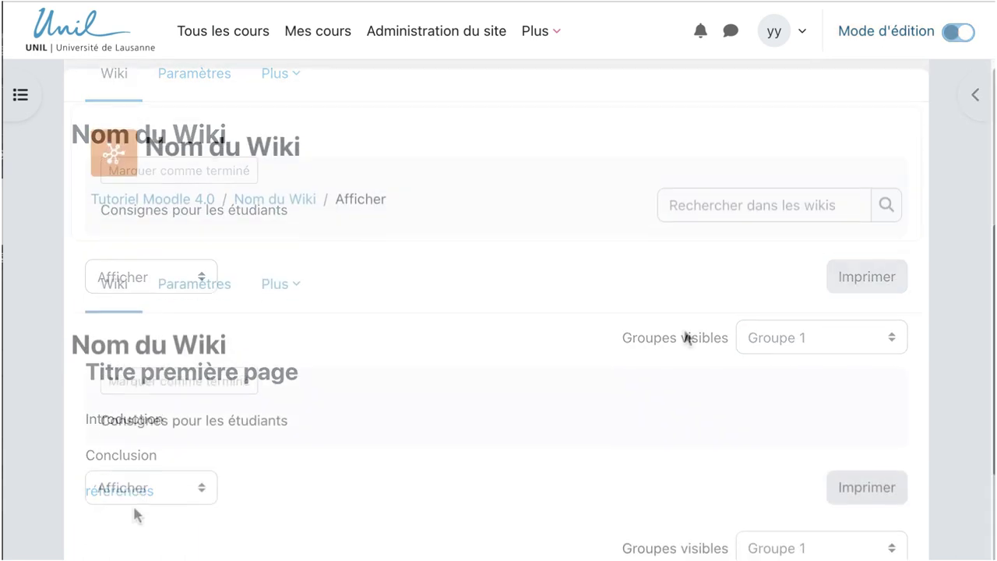
scroll(685, 336, "down", 2)
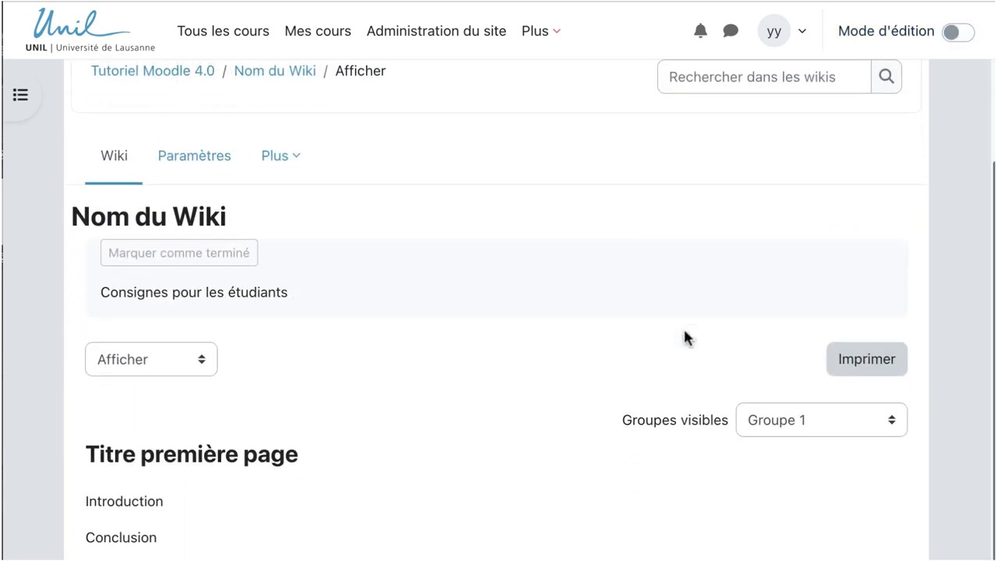
scroll(621, 343, "down", 1)
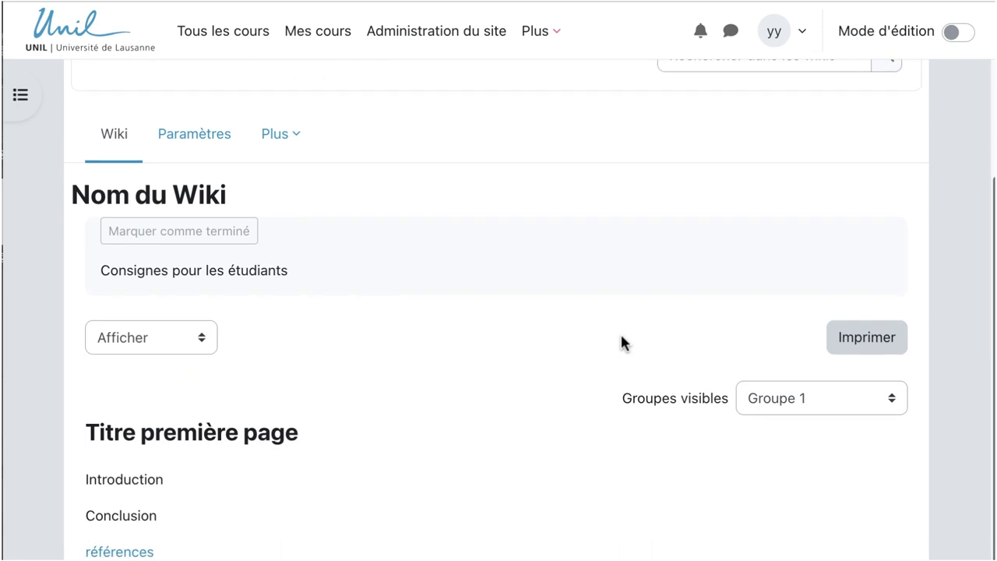
scroll(622, 342, "down", 1)
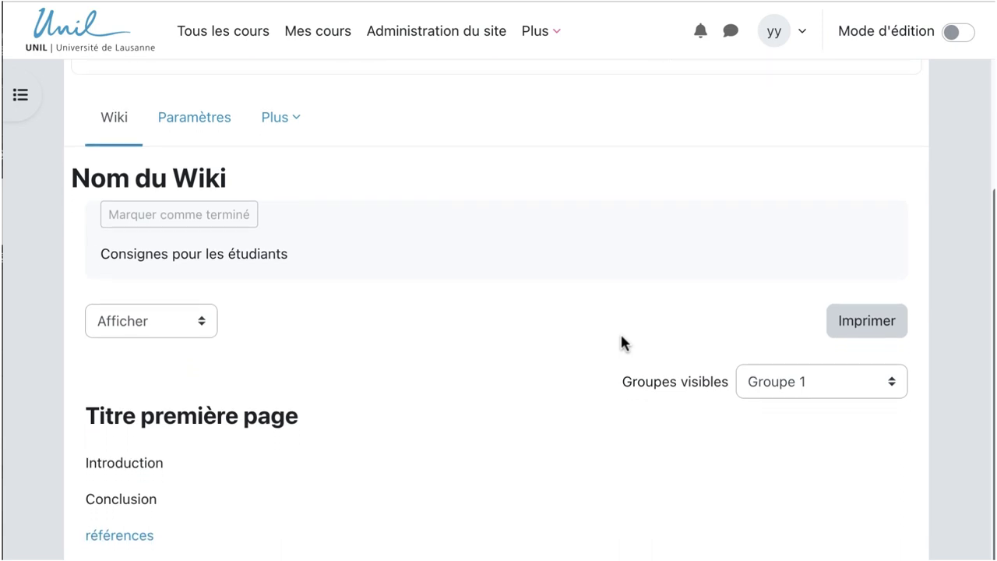
scroll(622, 343, "down", 2)
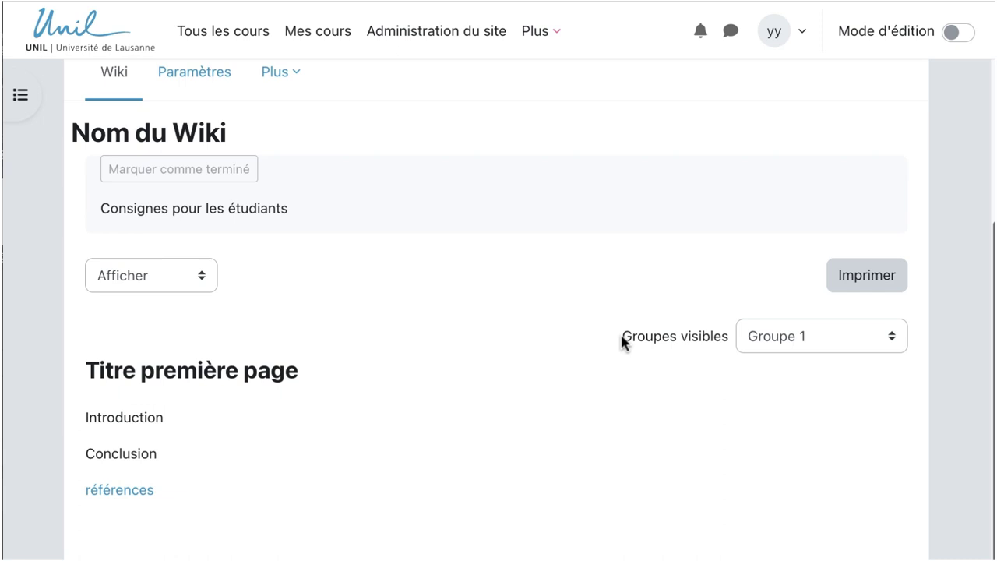
Reopen Titre première page for editing and add a line of dots "......" below "Introduction"
left_click(205, 281)
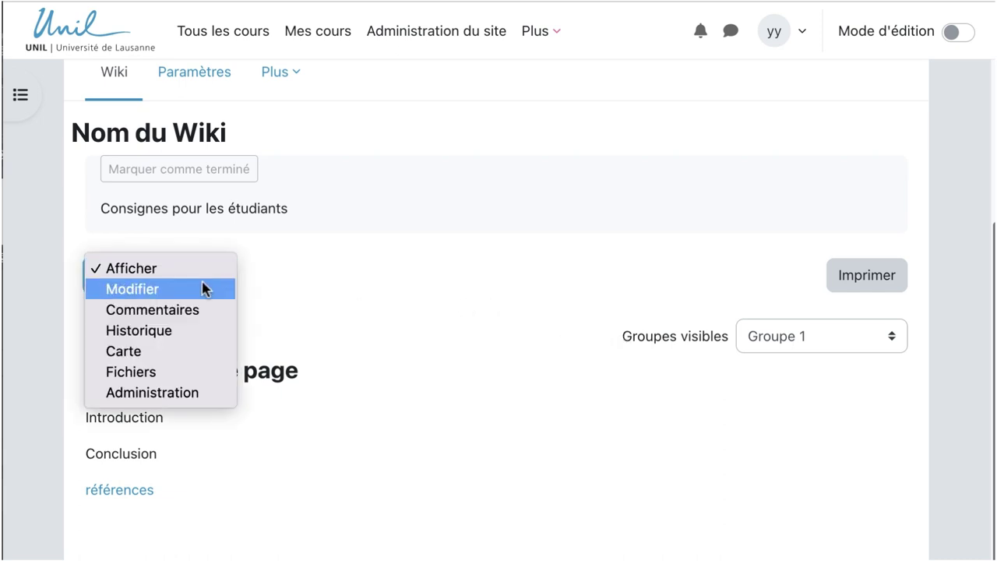
left_click(206, 289)
scroll(251, 358, "down", 5)
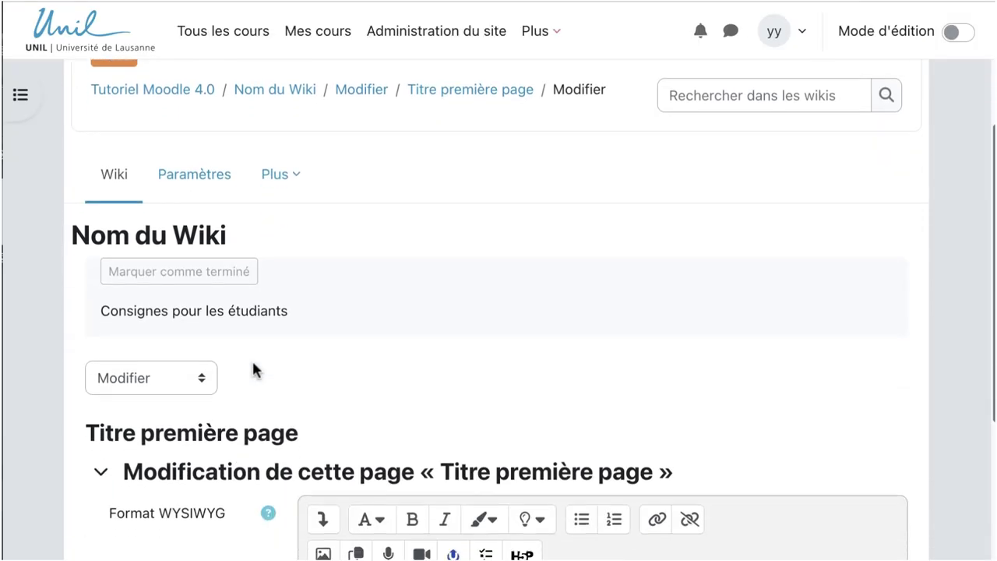
left_click(435, 381)
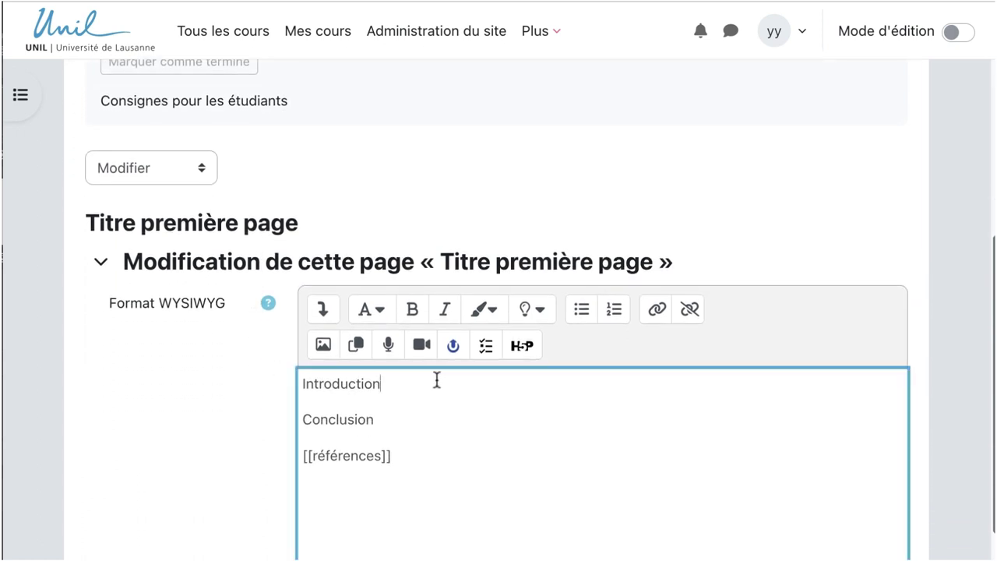
key("Return")
type("......")
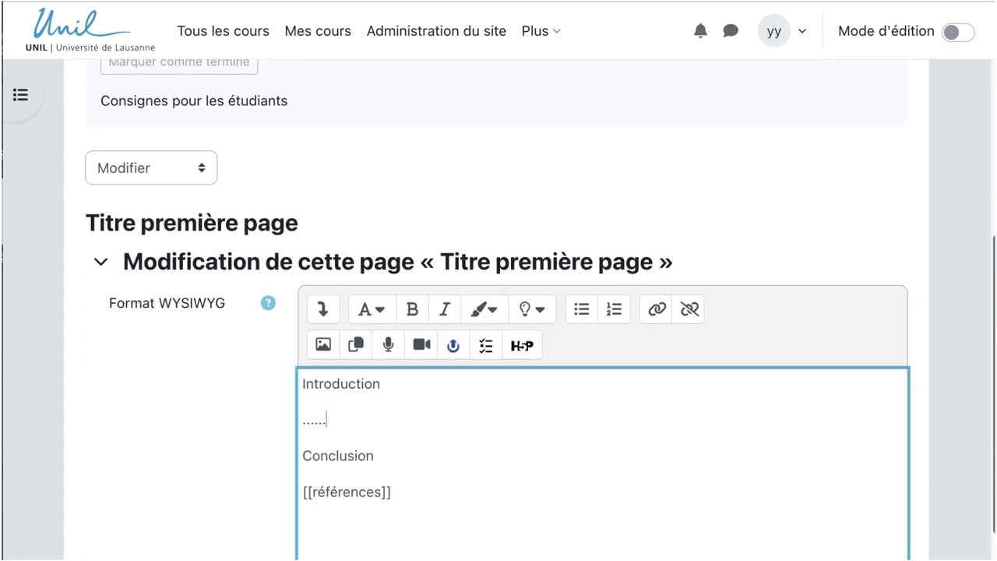
Reveal the additional formatting tools of the page's text editor
left_click(422, 455)
scroll(394, 430, "down", 1)
scroll(395, 430, "down", 2)
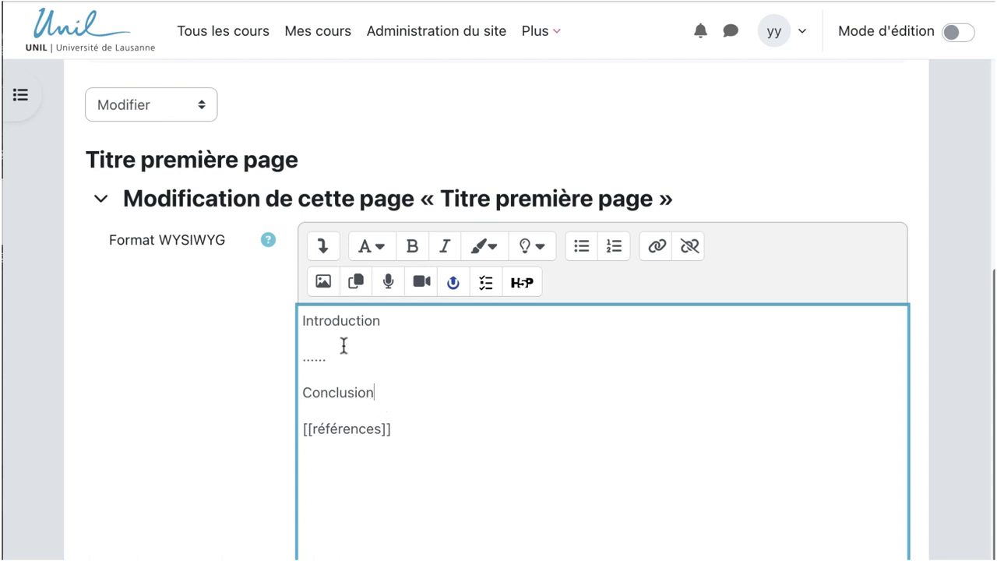
left_click(325, 250)
left_click(325, 251)
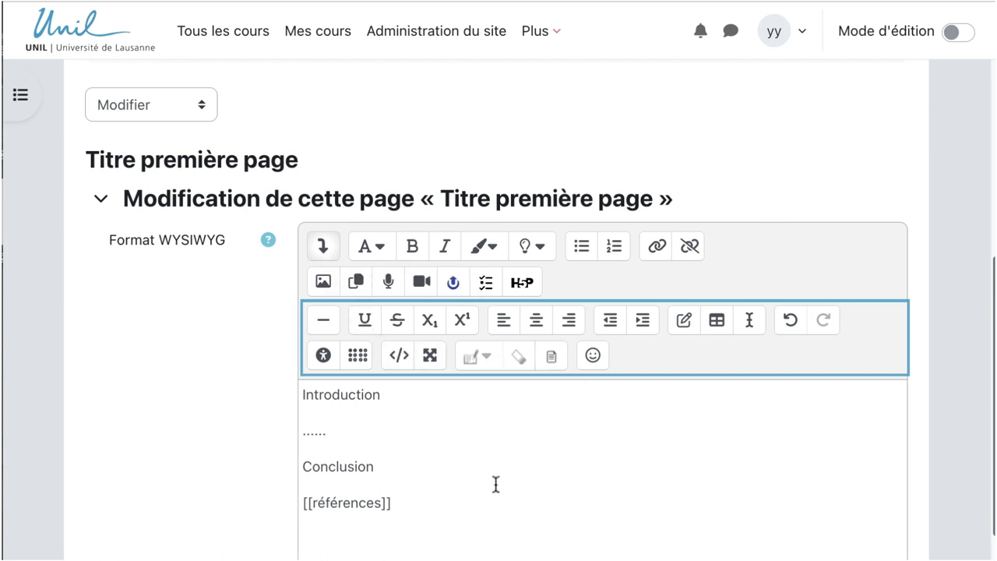
Add the page link "[[nouvelle sous-page]]" on a new line below the références link and save the page
left_click(480, 509)
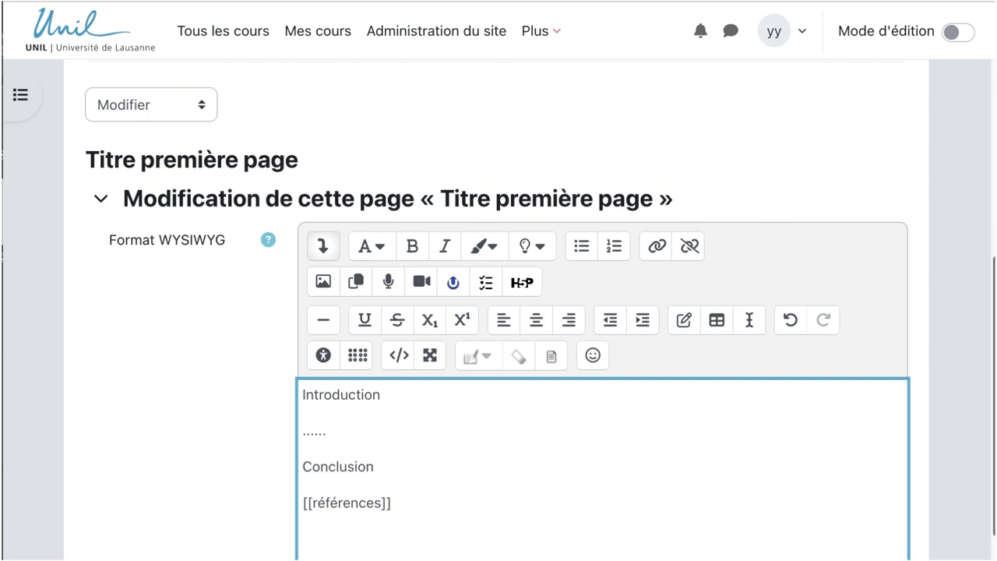
type("[[nouvelle sous-page")
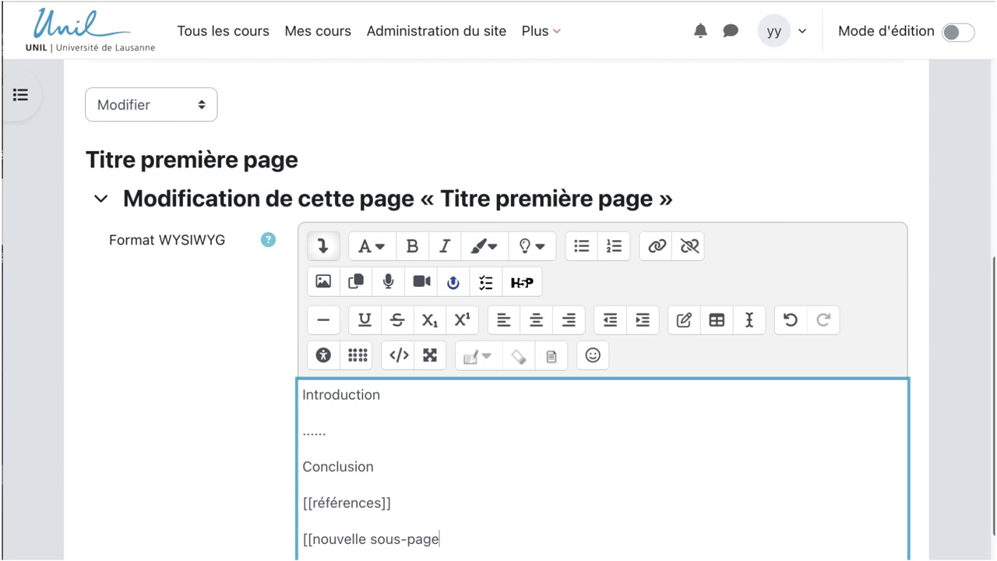
type("]]")
scroll(505, 520, "down", 3)
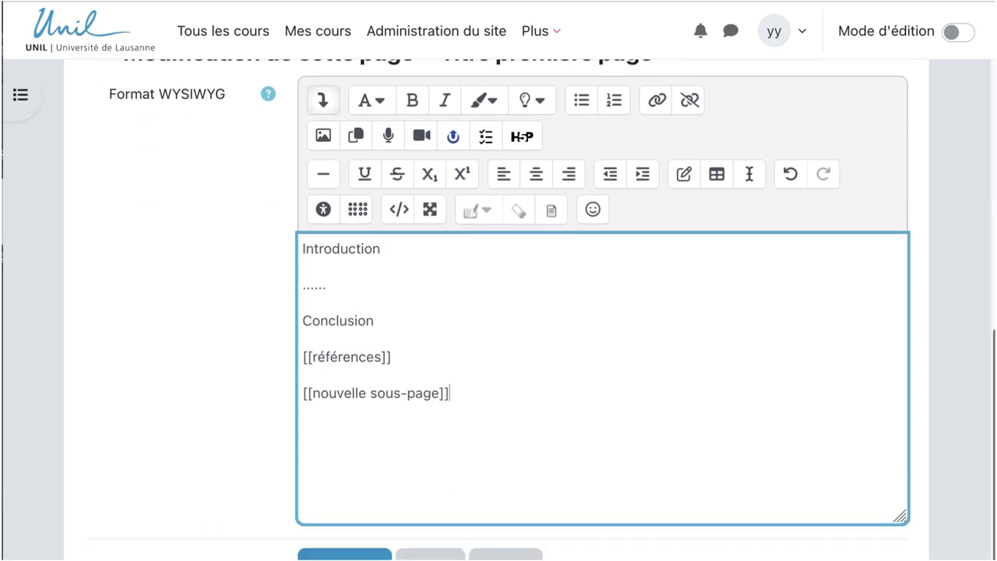
left_click(327, 524)
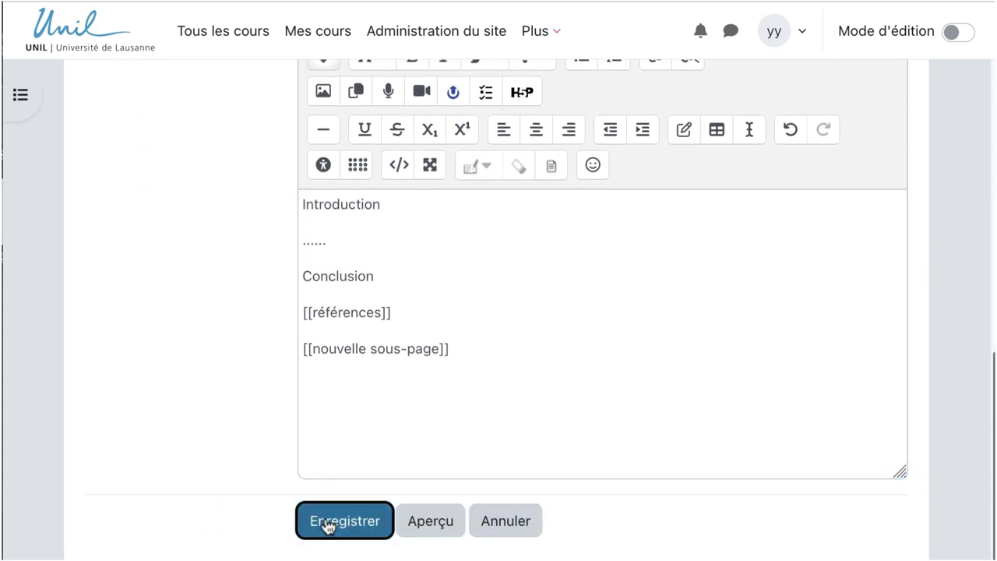
scroll(327, 525, "down", 5)
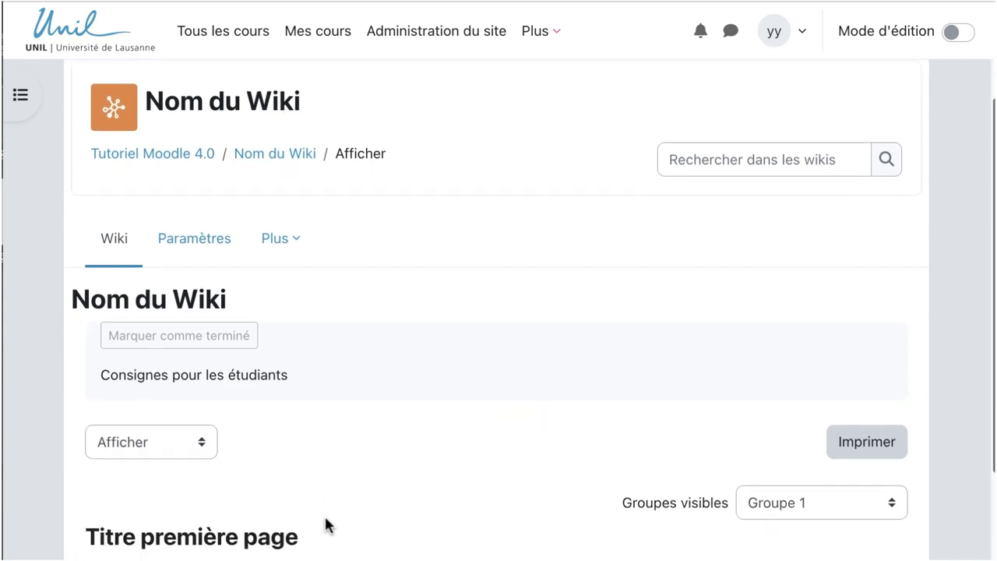
scroll(327, 524, "down", 2)
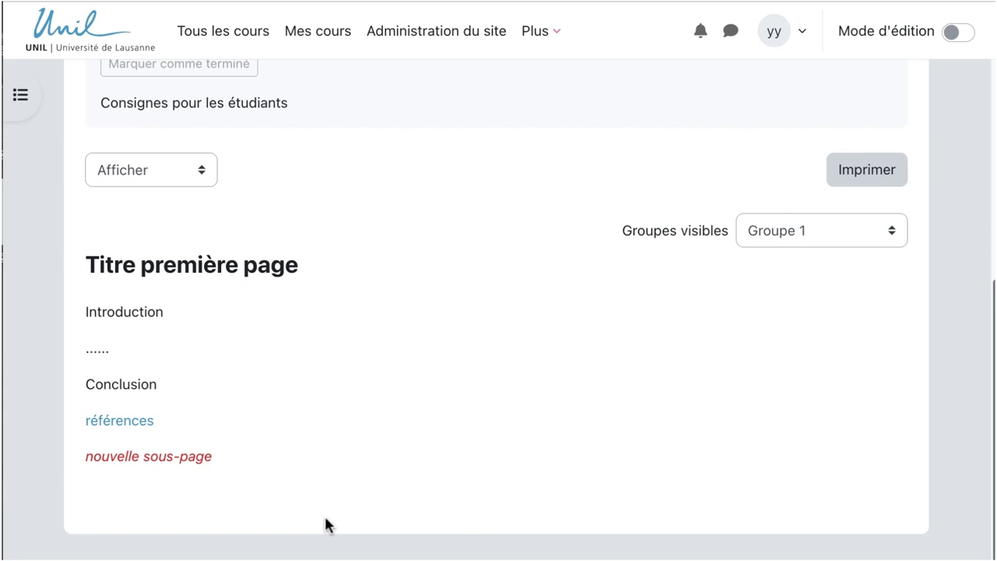
Look through the visible groups whose wiki can be displayed, without switching away from Groupe 1
left_click(821, 233)
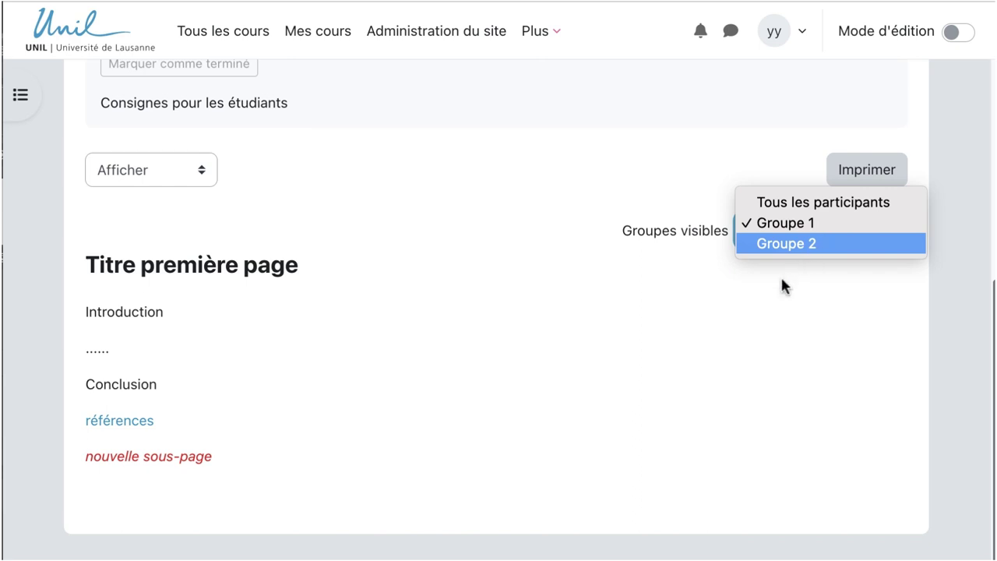
left_click(769, 285)
left_click(820, 234)
left_click(767, 291)
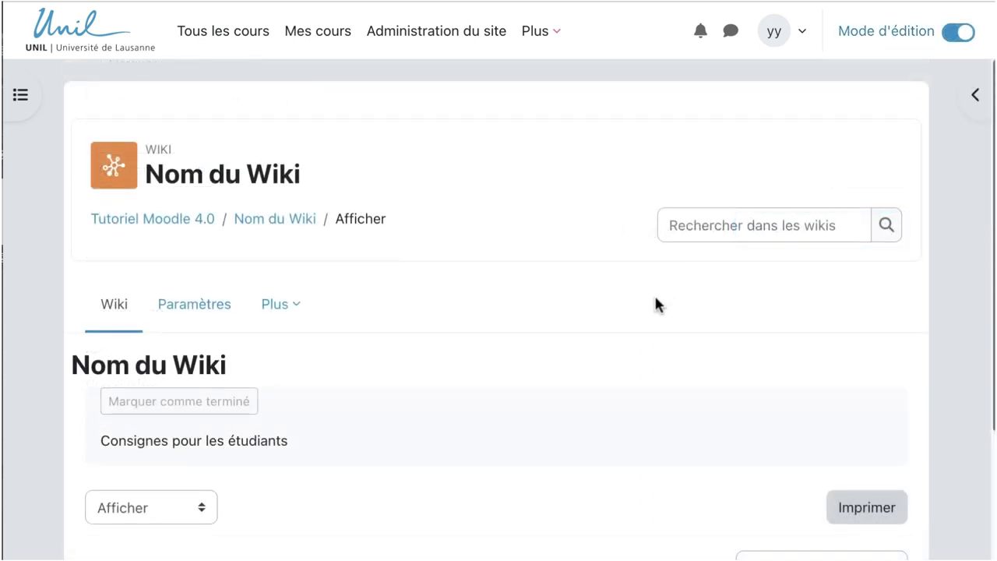
Display the comments section of Titre première page for Groupe 1
scroll(608, 335, "down", 3)
scroll(608, 336, "down", 4)
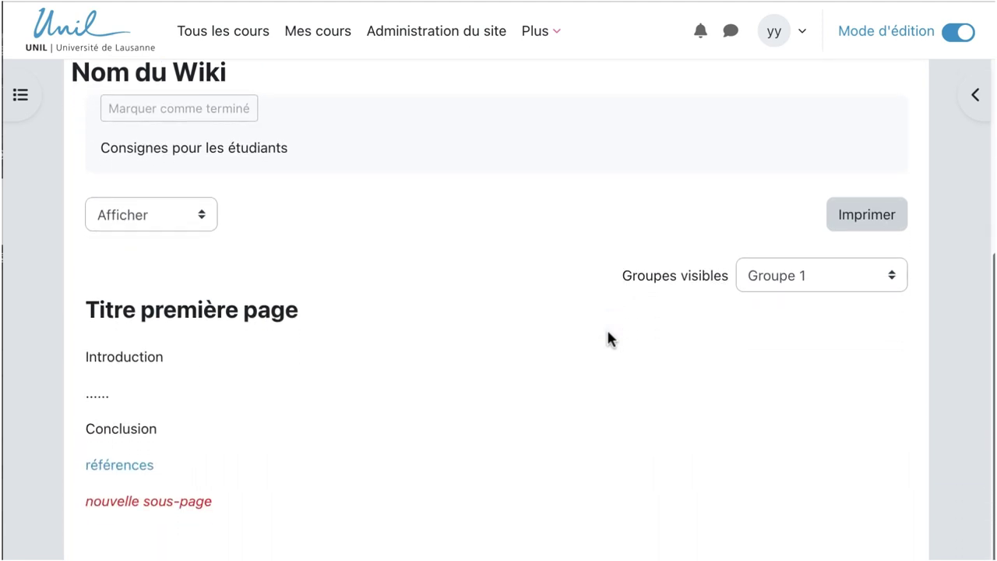
left_click(204, 220)
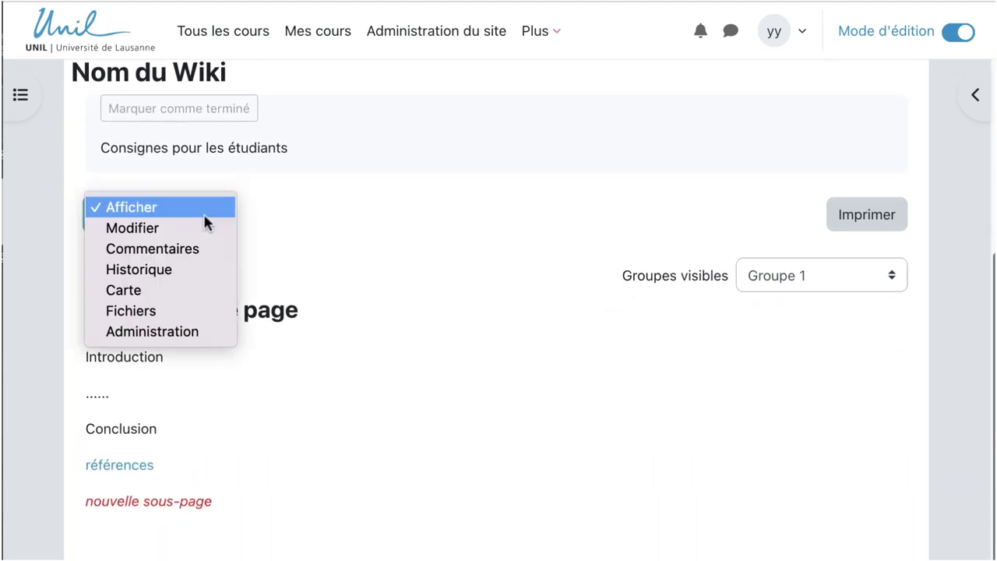
left_click(203, 248)
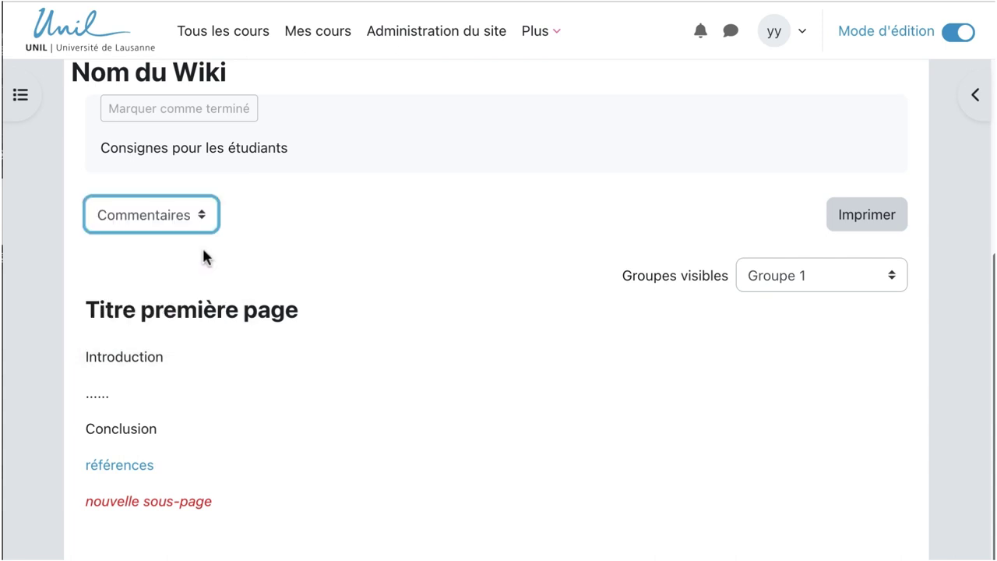
scroll(321, 395, "down", 1)
scroll(321, 394, "down", 2)
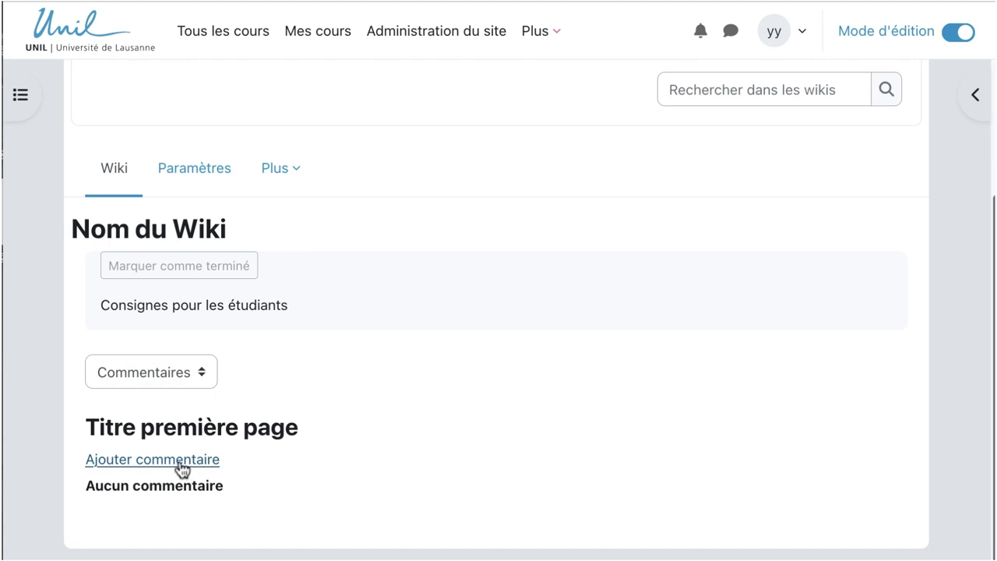
Return from the comments to the content of Titre première page and keep Groupe 1 as the visible group
left_click(190, 372)
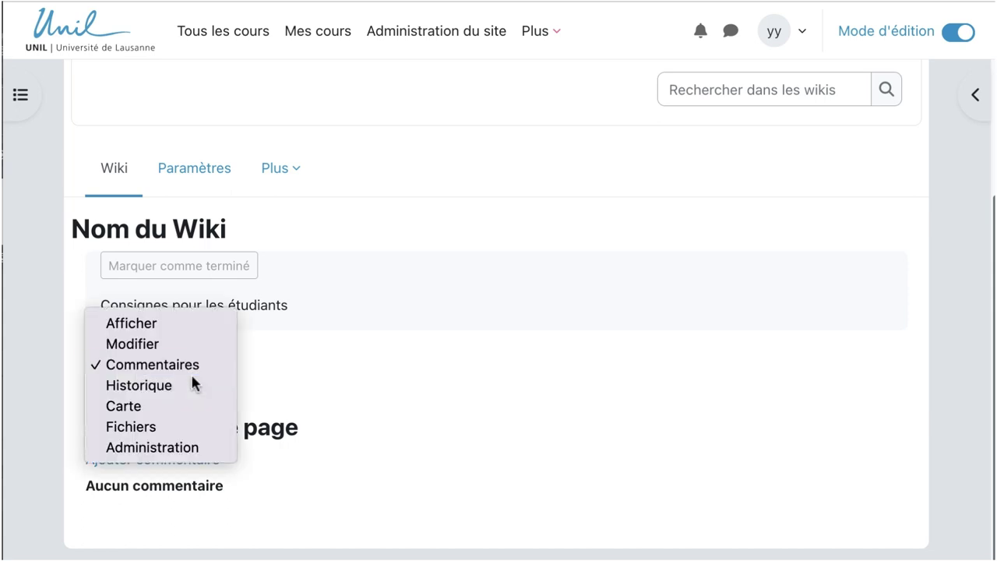
left_click(182, 330)
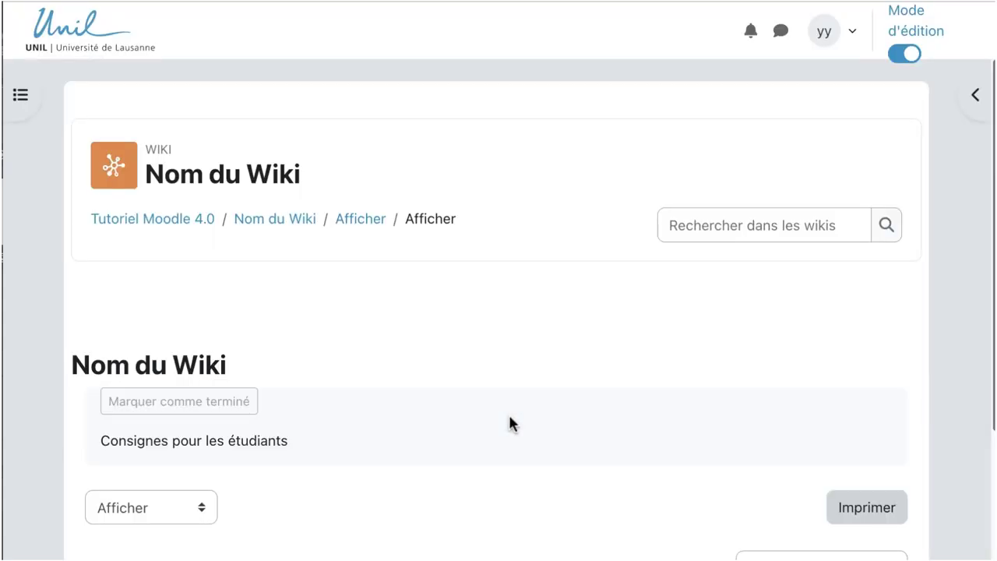
scroll(508, 412, "down", 4)
left_click(841, 395)
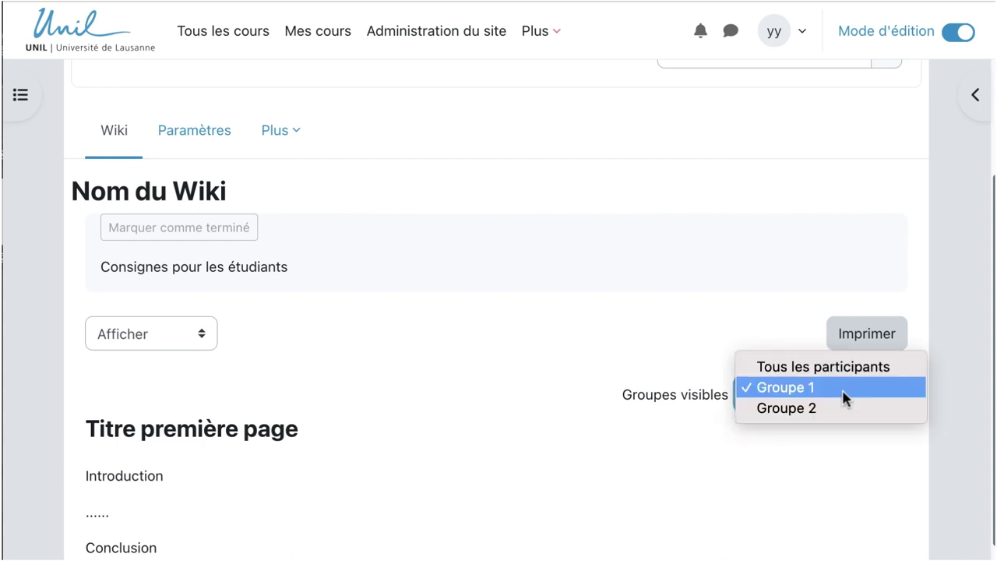
left_click(846, 396)
Open the comments of Titre première page and start a new comment
left_click(199, 337)
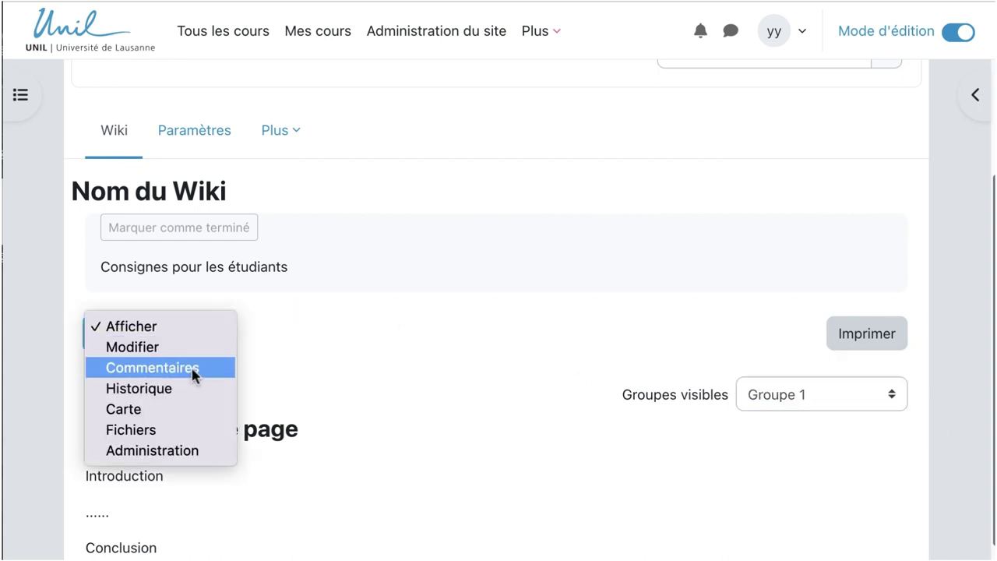
left_click(191, 367)
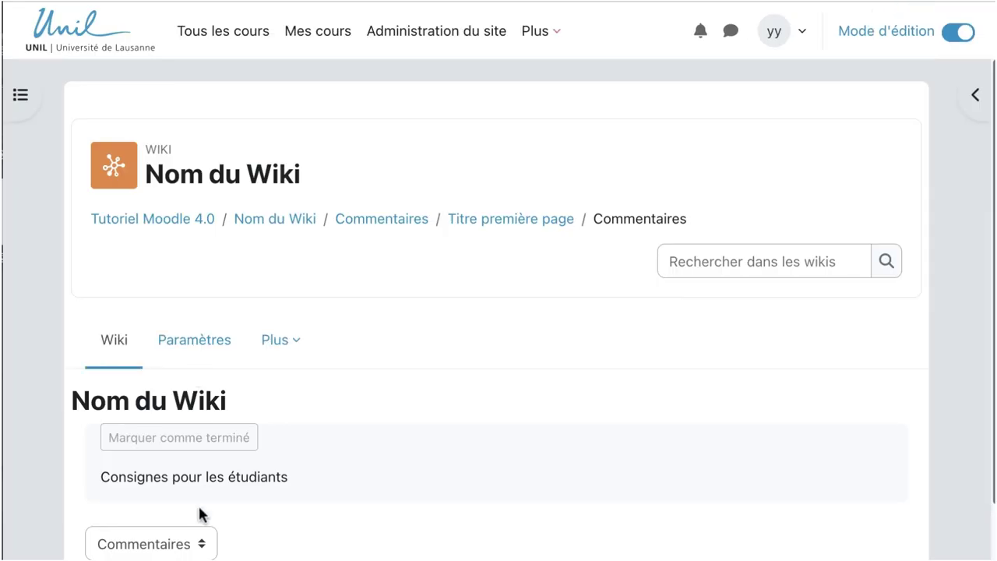
scroll(198, 506, "down", 2)
scroll(198, 510, "down", 1)
left_click(187, 477)
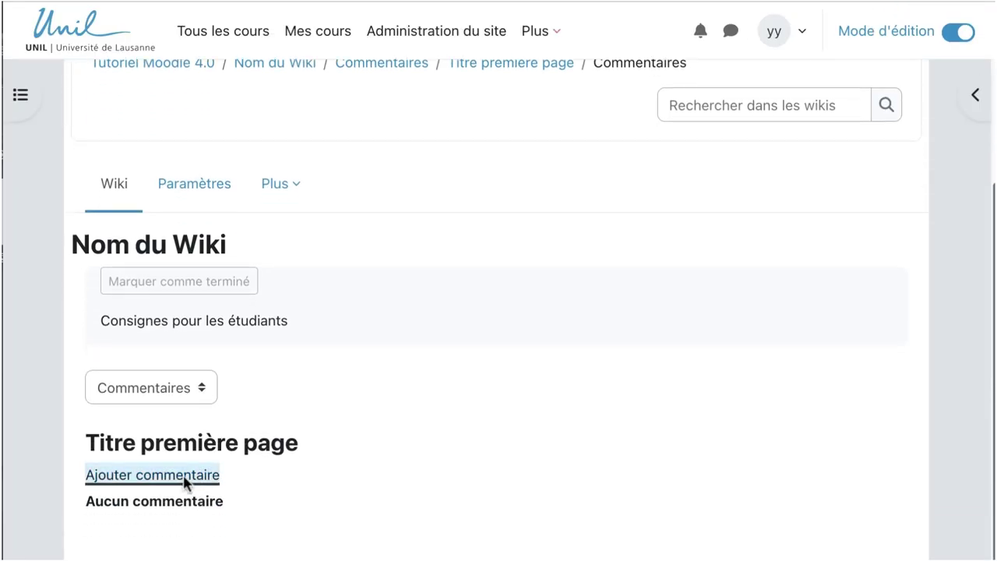
left_click(187, 479)
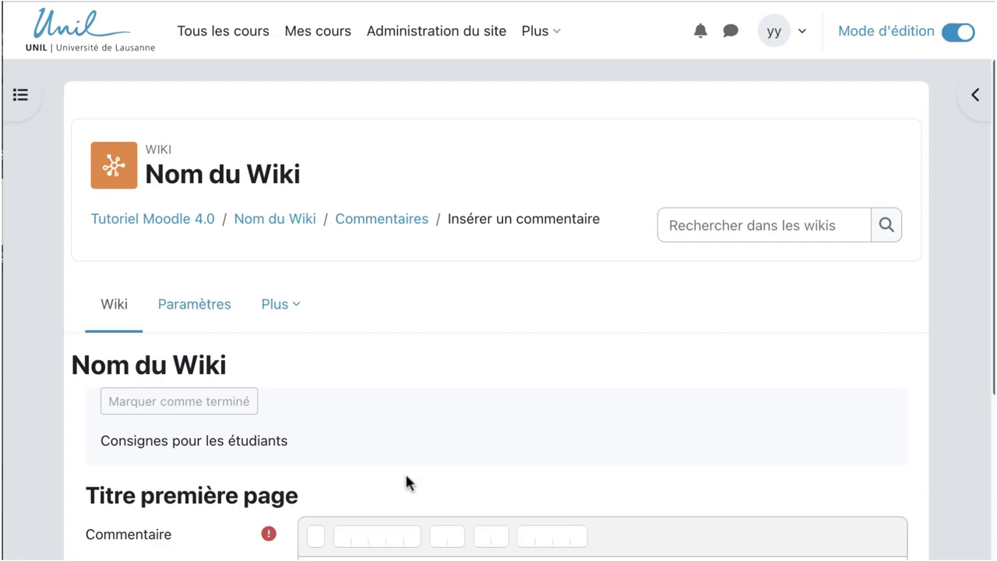
Enter "mon commentaire" as the comment text on Titre première page and save it
scroll(405, 473, "down", 3)
scroll(406, 476, "down", 1)
left_click(407, 355)
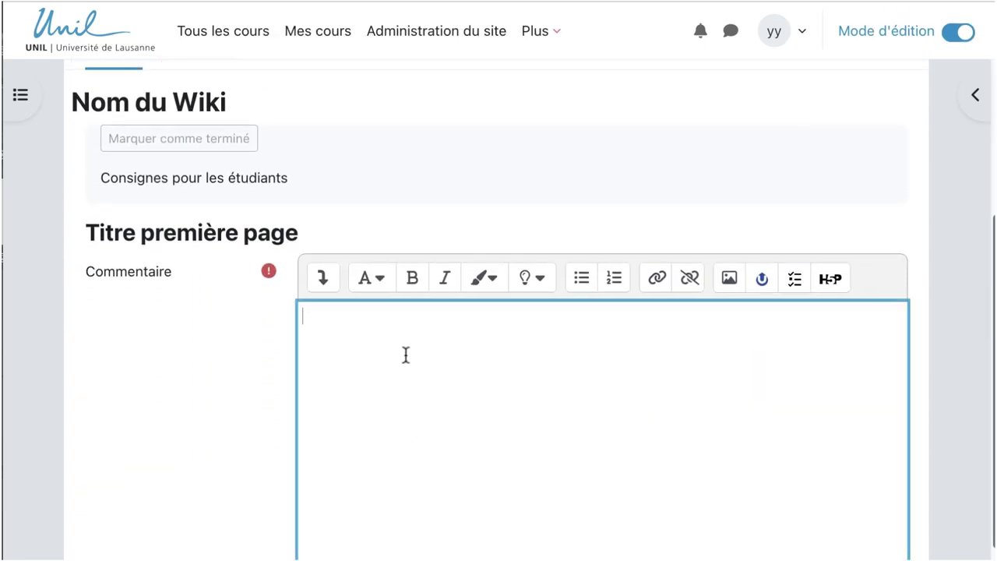
type("mon commen")
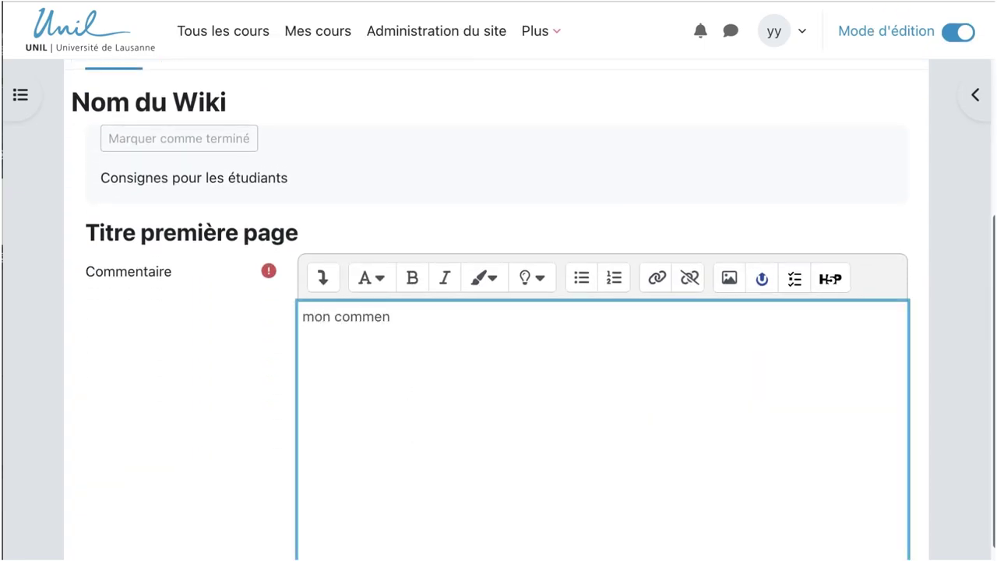
type("taire")
scroll(403, 353, "down", 2)
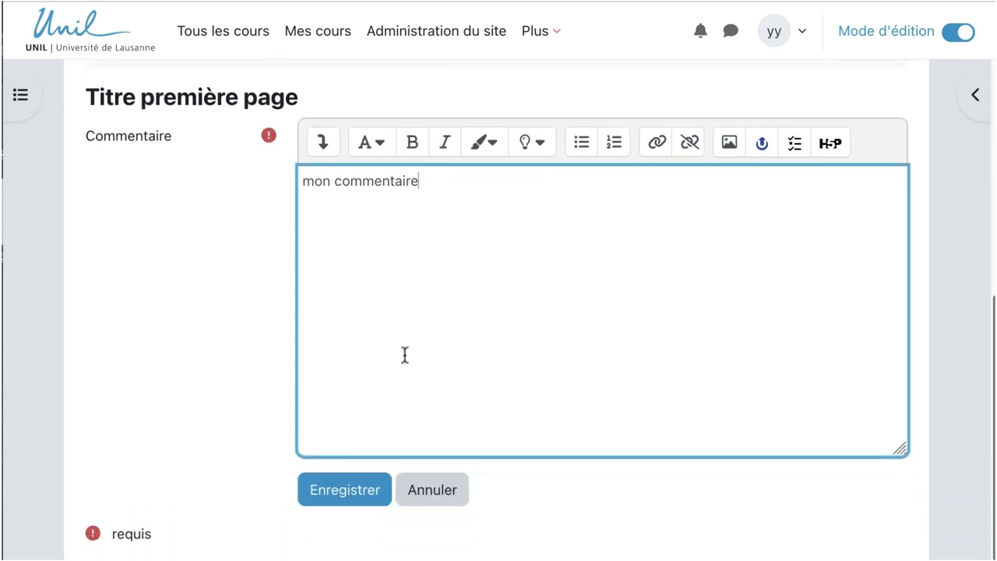
left_click(344, 486)
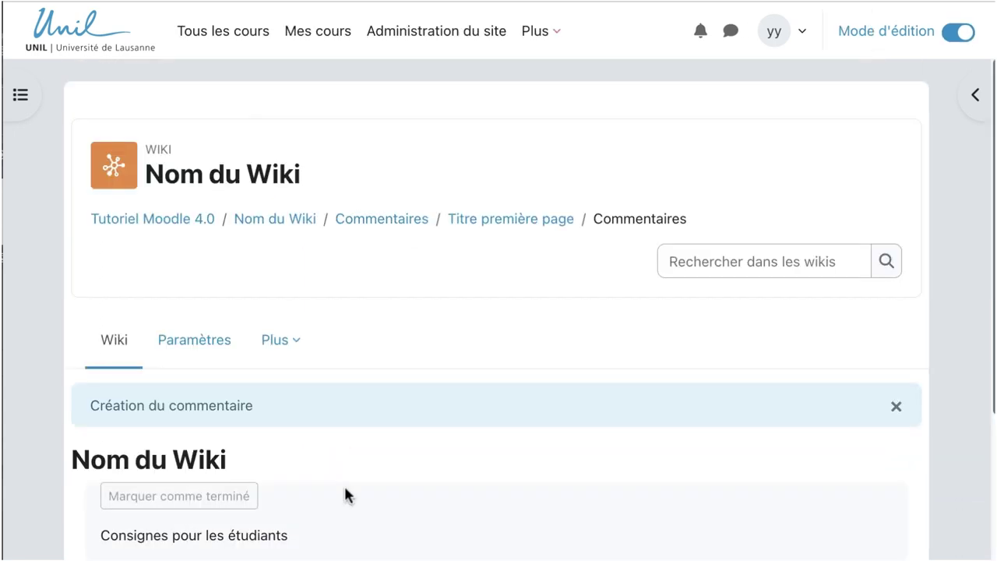
scroll(344, 484, "down", 3)
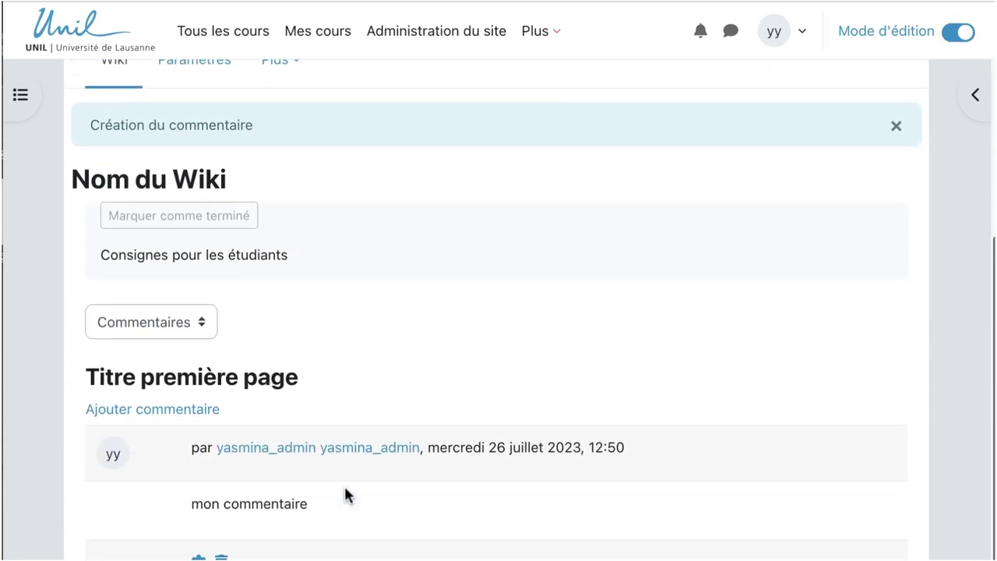
scroll(344, 485, "up", 1)
Display the version history of Titre première page and examine its list of versions
left_click(209, 461)
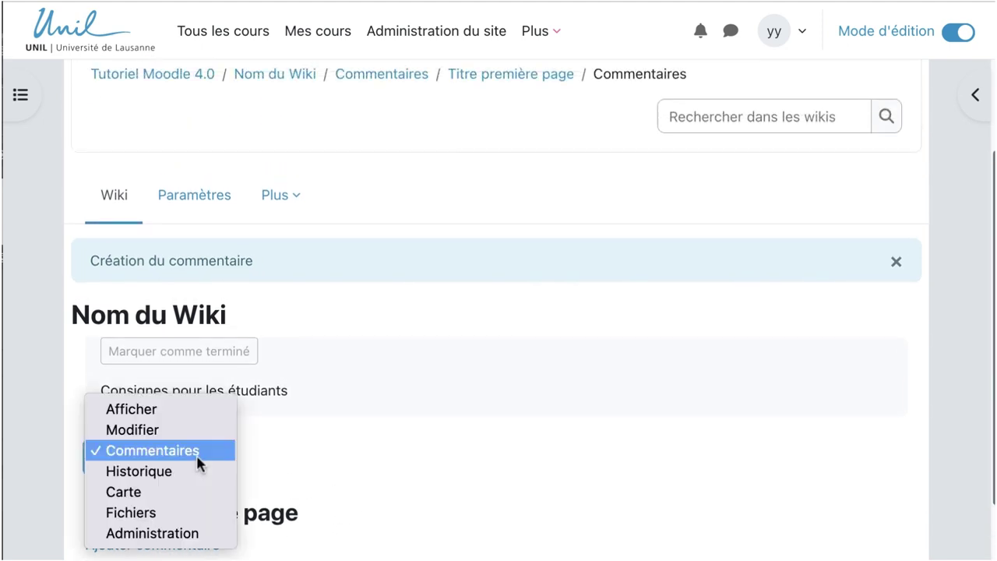
left_click(200, 471)
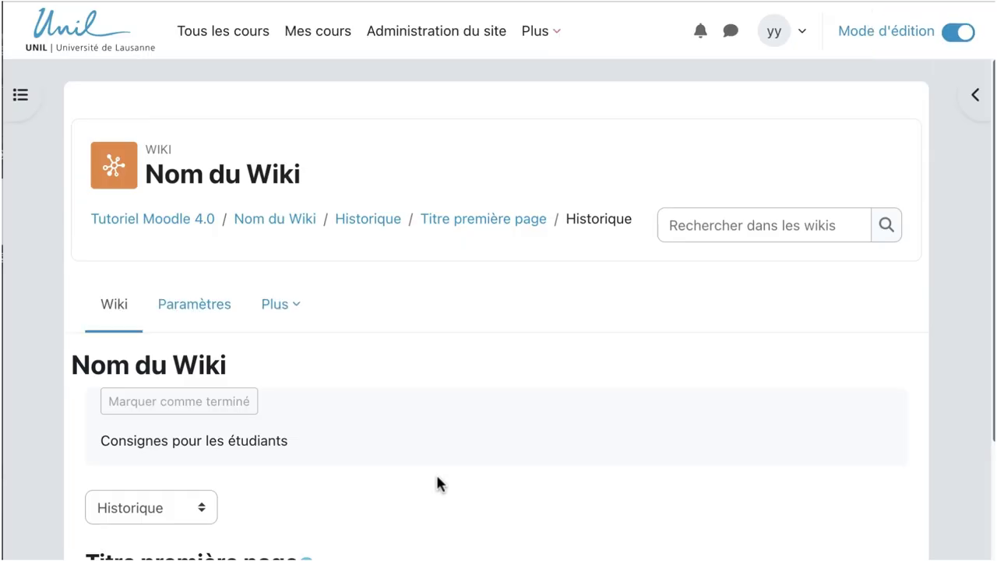
scroll(436, 484, "down", 2)
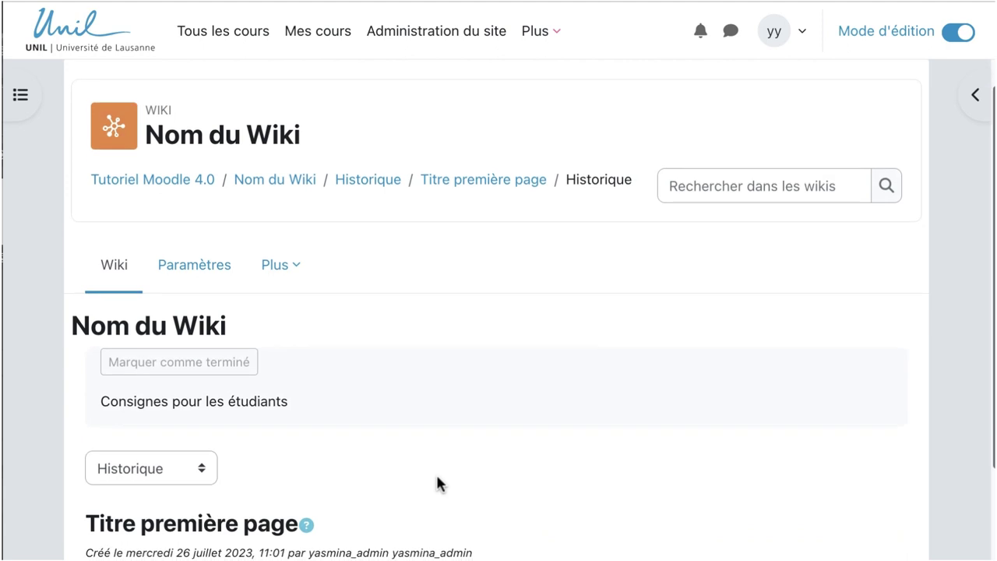
scroll(436, 484, "down", 1)
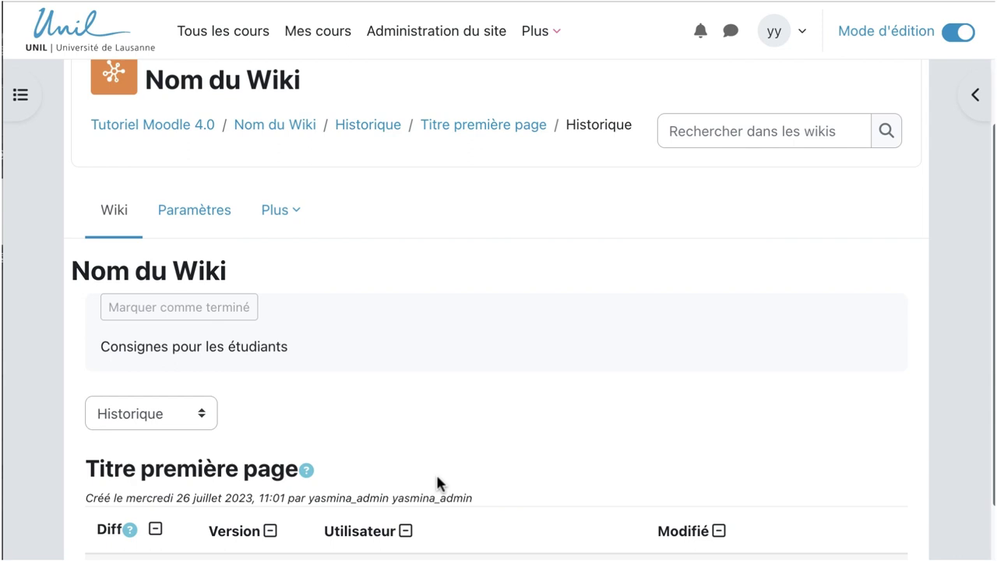
scroll(435, 482, "down", 1)
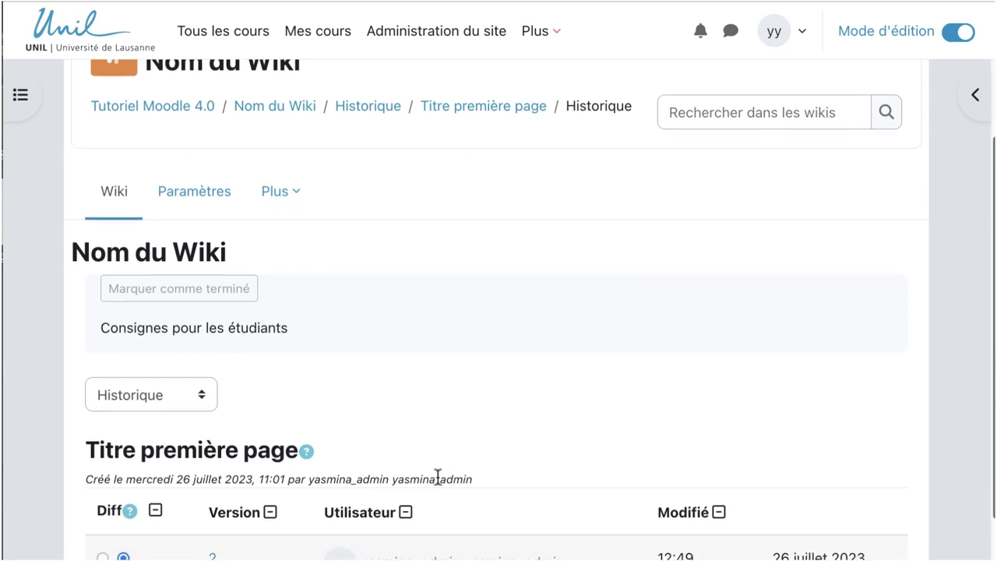
Display the Carte view of Titre première page and examine its list of wiki pages
left_click(200, 396)
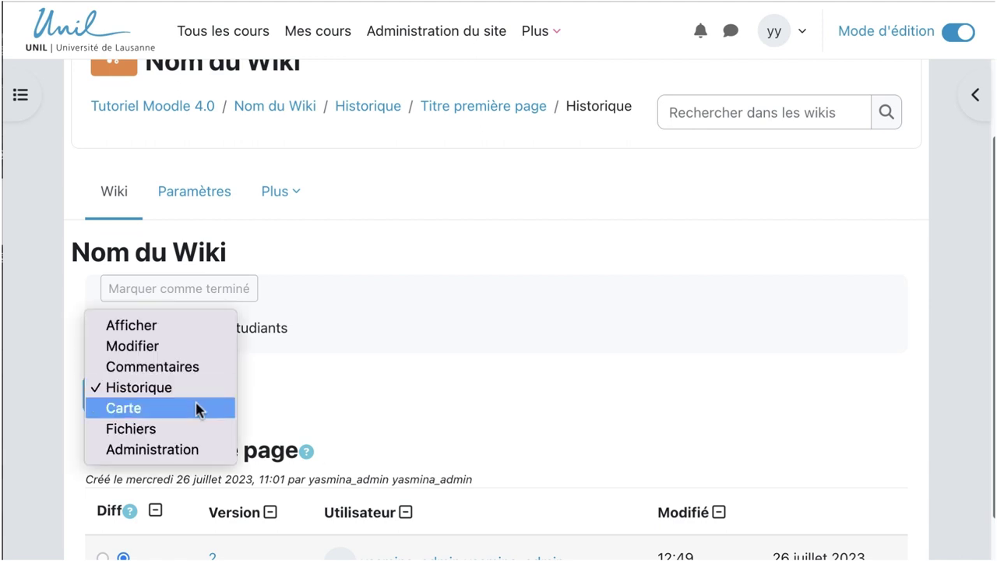
left_click(197, 408)
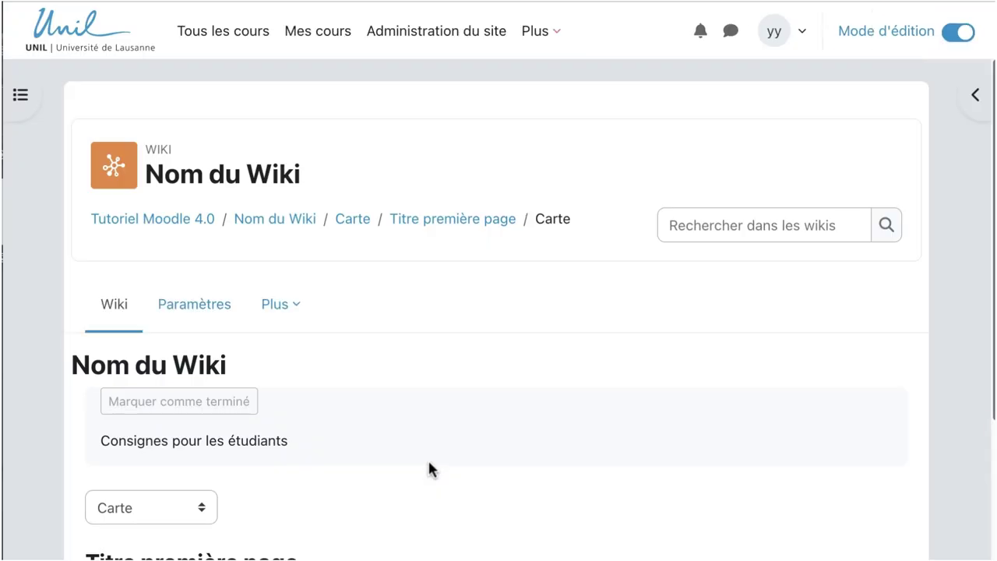
scroll(429, 465, "down", 3)
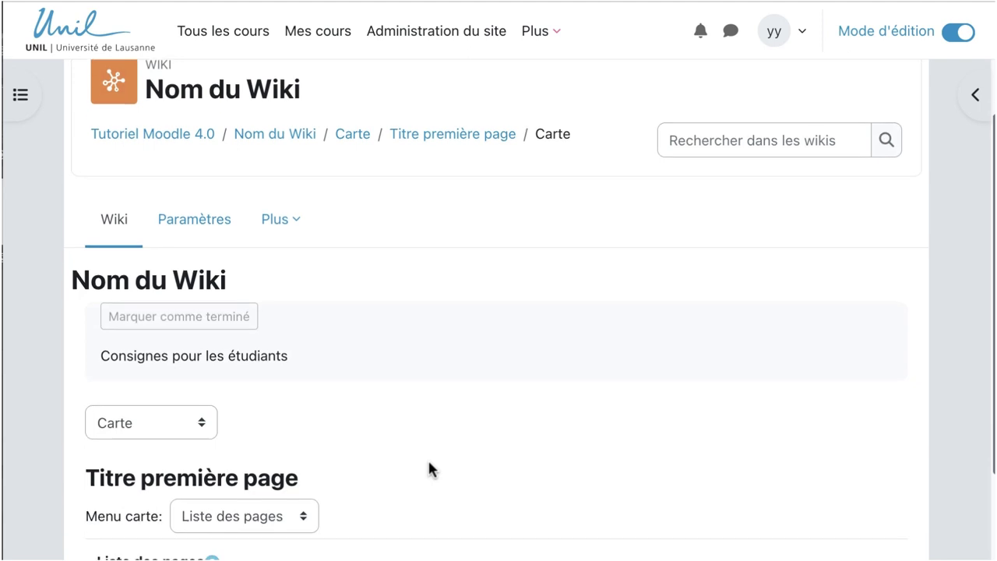
scroll(429, 466, "down", 3)
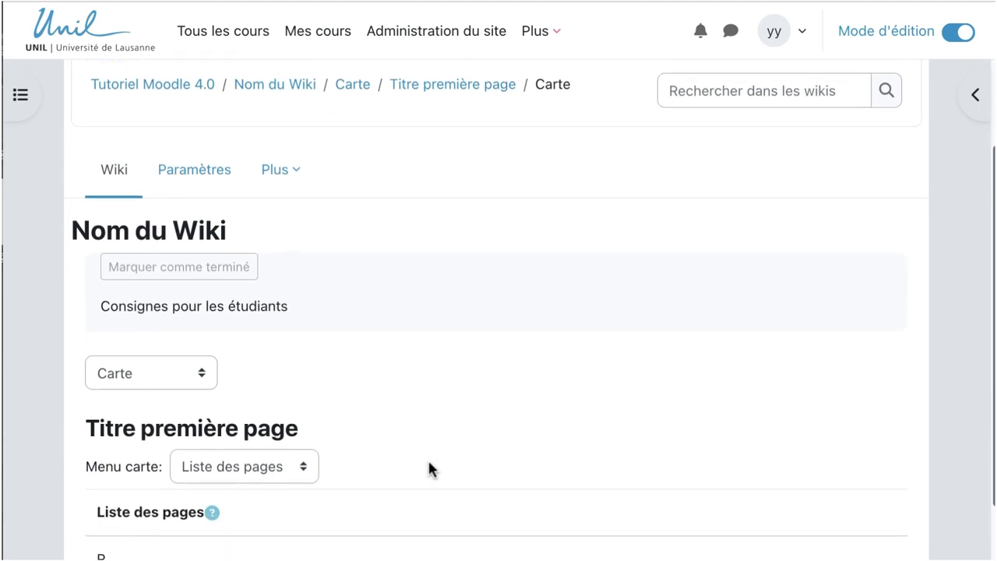
scroll(430, 466, "down", 5)
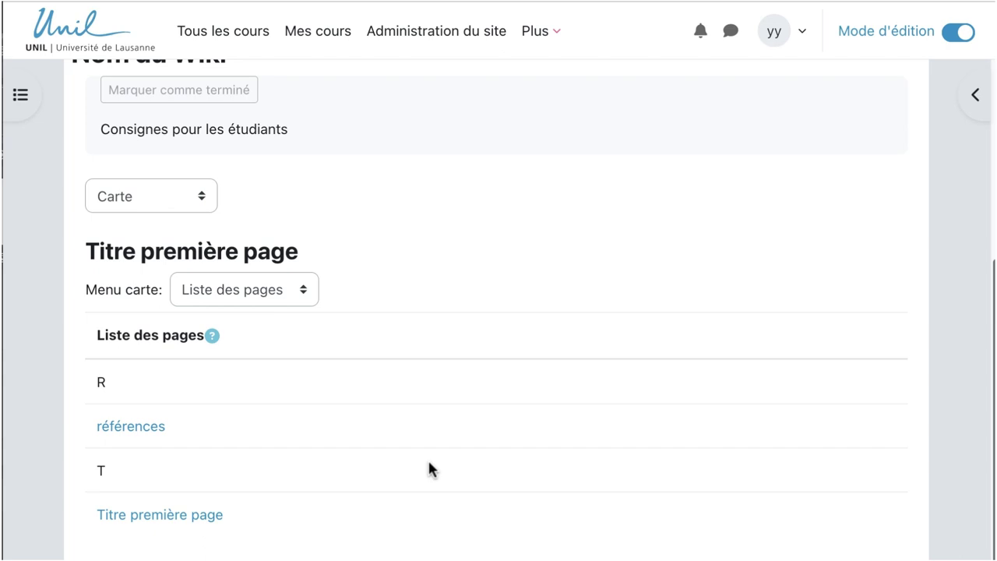
Switch the wiki map to Index des pages and examine the page hierarchy
left_click(304, 295)
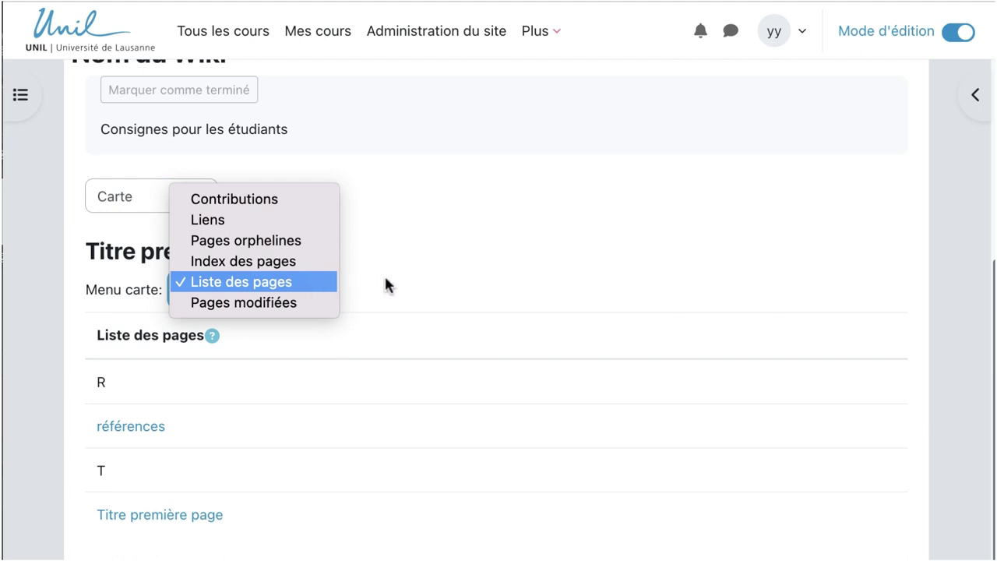
left_click(325, 263)
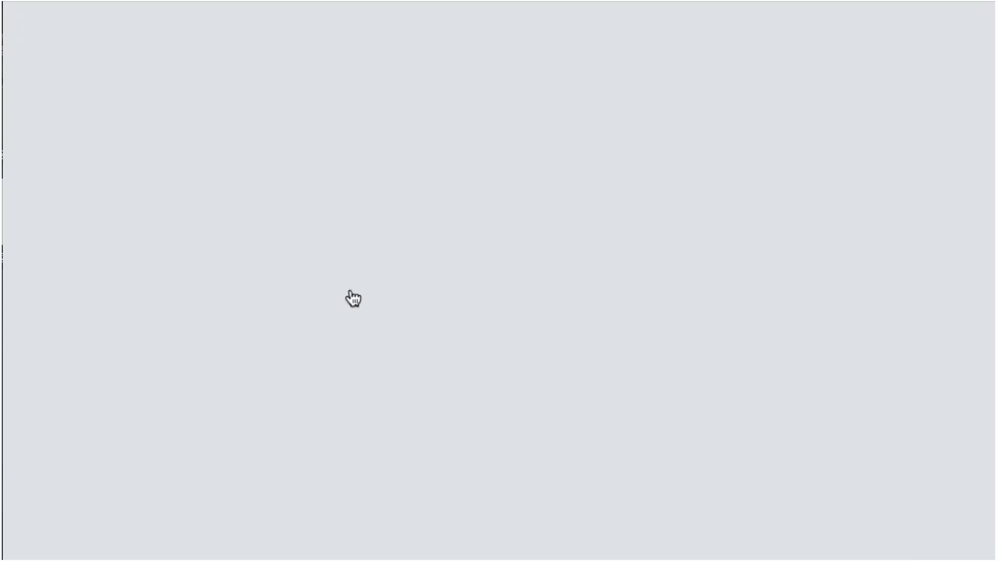
scroll(393, 392, "down", 5)
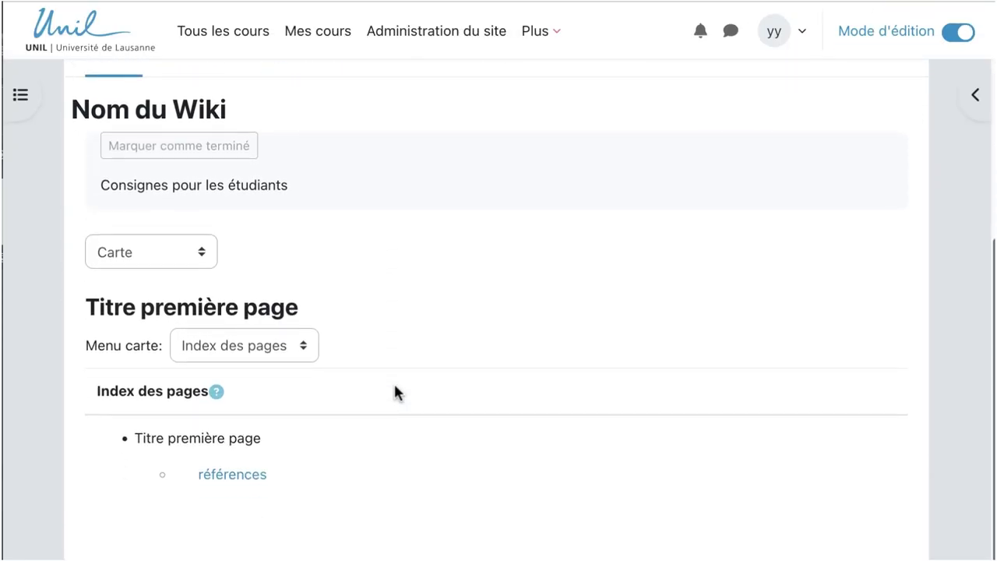
Display the Fichiers view of the wiki and examine the files area of Groupe 1
left_click(200, 251)
left_click(202, 263)
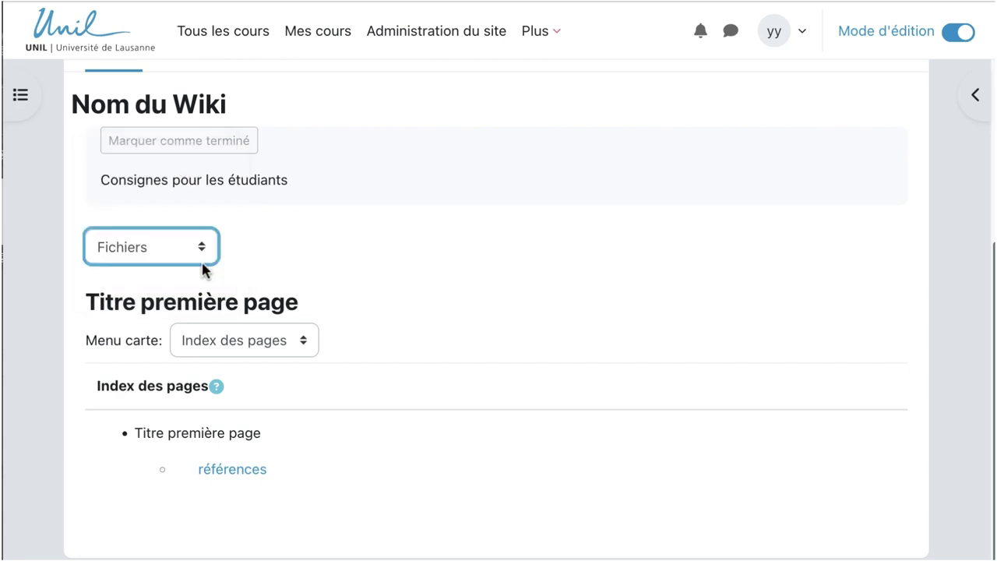
scroll(348, 407, "down", 3)
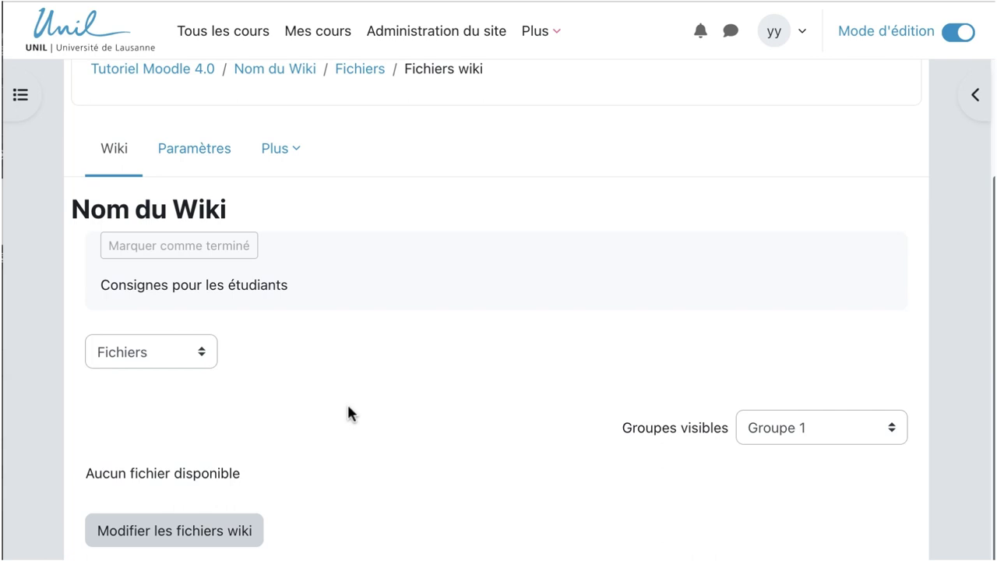
Display the Administration view of Titre première page and examine the available page and version deletion options, keeping Supprimer les pages selected
left_click(207, 357)
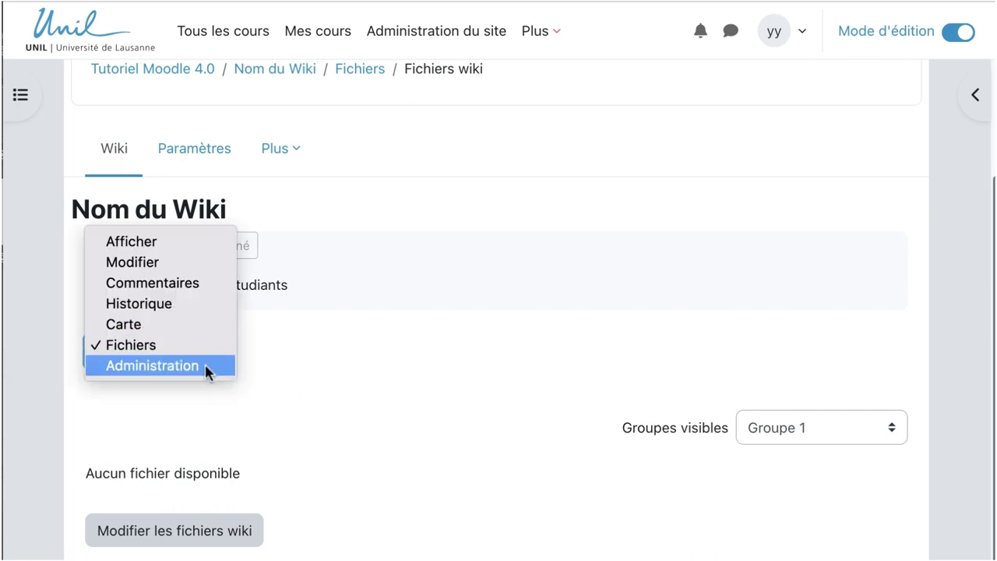
left_click(205, 365)
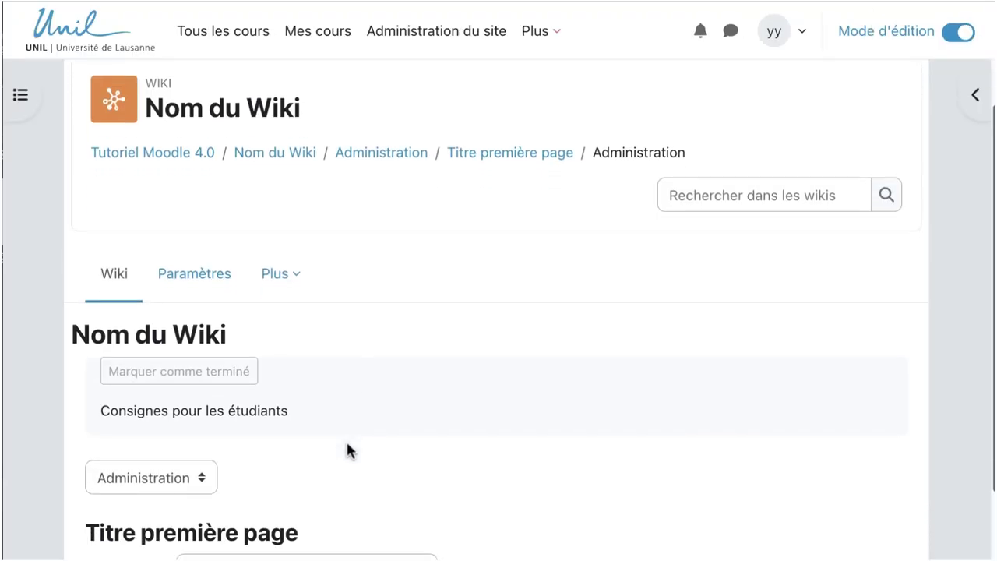
scroll(347, 450, "down", 3)
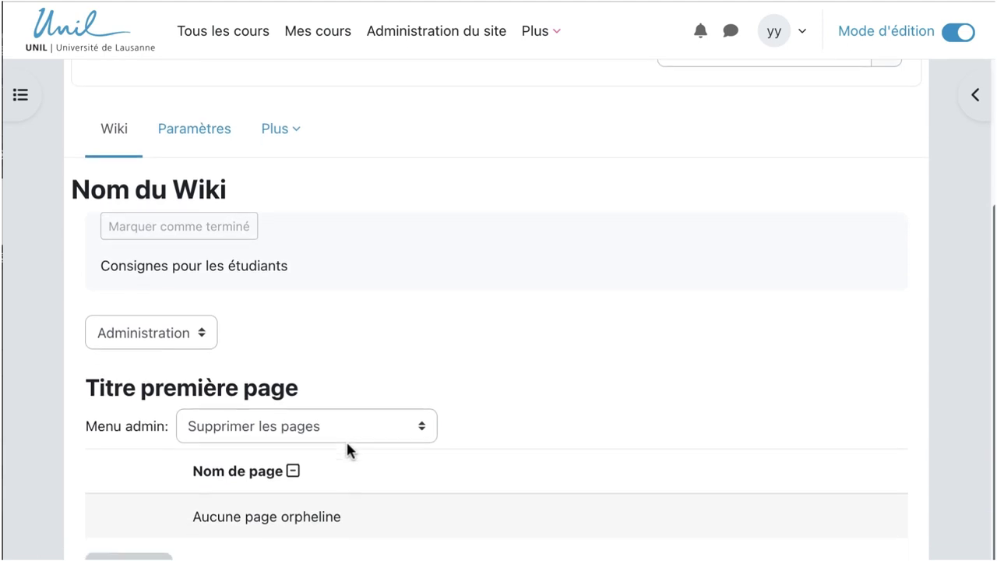
scroll(347, 450, "down", 1)
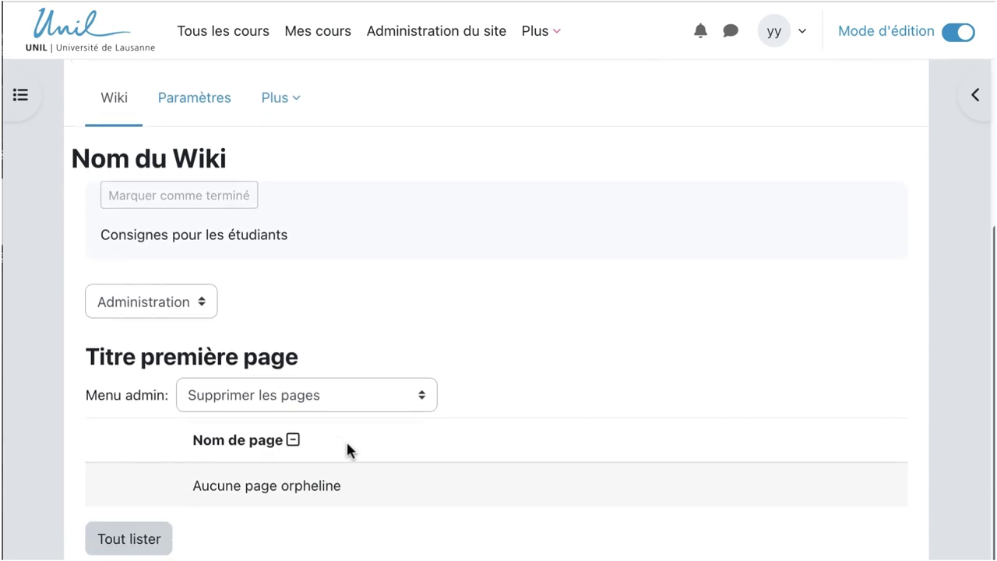
left_click(421, 385)
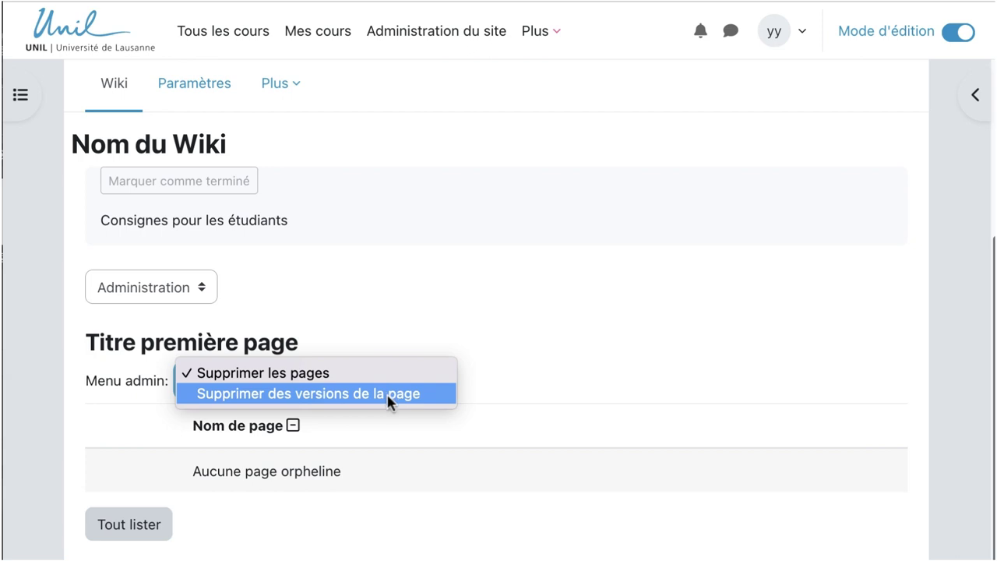
left_click(531, 390)
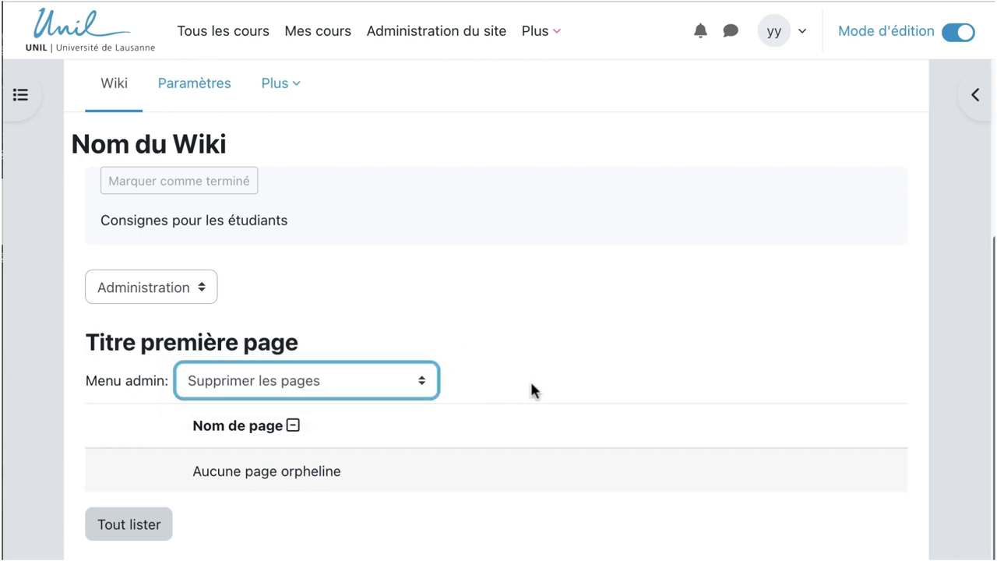